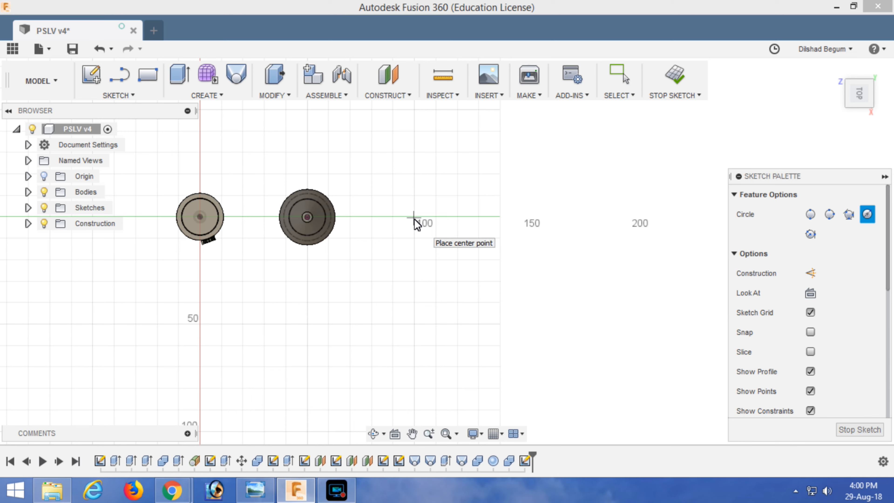
# Draw a 7.5 mm diameter circle centred on the green axis, about 100 mm from the origin.
pyautogui.click(414, 216)
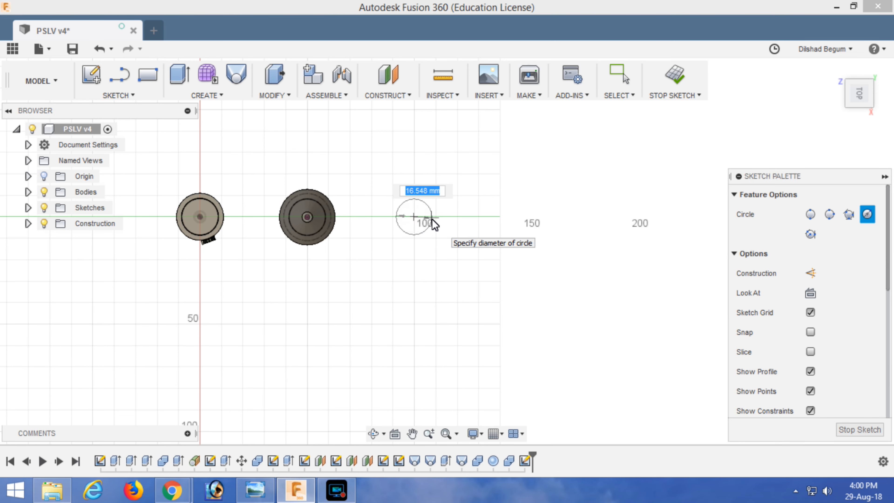
pyautogui.write('7.5')
pyautogui.press('Tab')
pyautogui.press('Return')
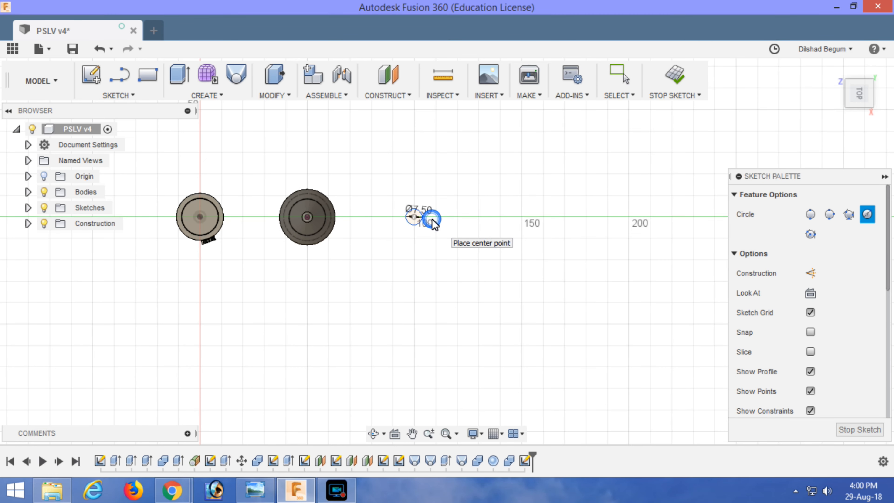
# Create a construction plane offset 6 mm above the 7.5 mm circle profile.
pyautogui.click(393, 94)
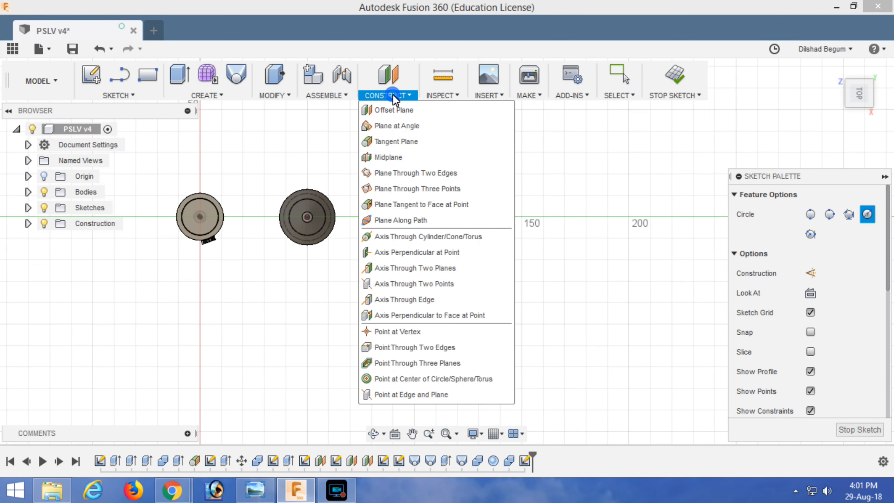
pyautogui.click(409, 109)
pyautogui.scroll(5, 424, 242)
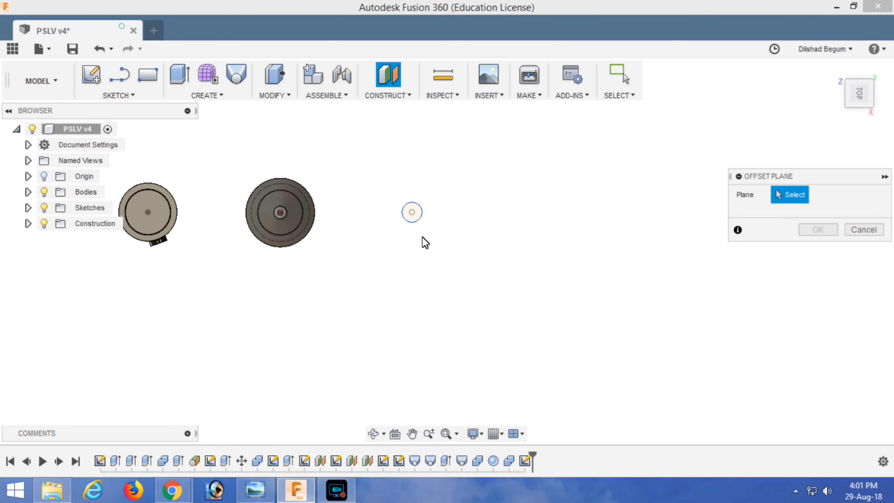
pyautogui.keyDown('shift'); pyautogui.moveTo(433, 245); pyautogui.dragTo(532, 334, button='middle'); pyautogui.keyUp('shift')
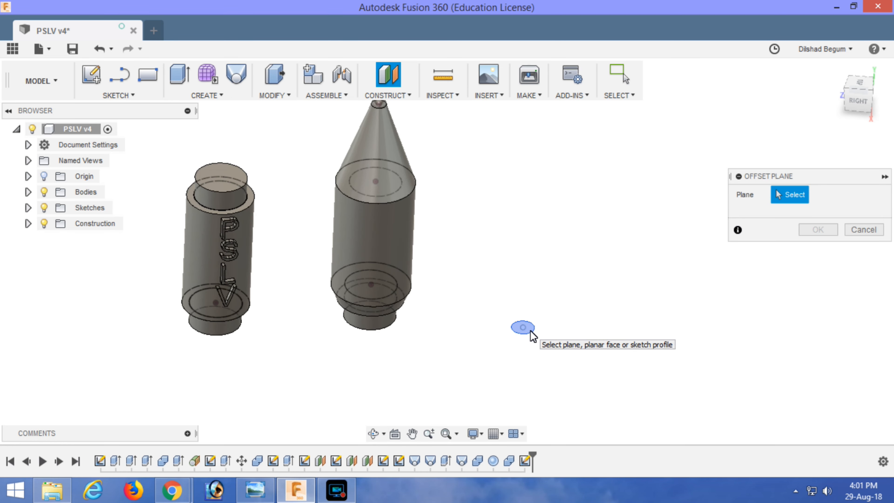
pyautogui.click(531, 332)
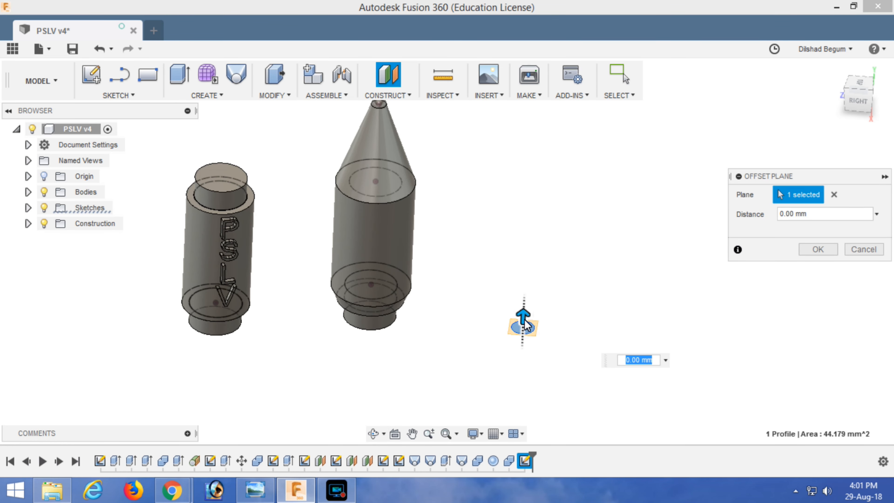
pyautogui.moveTo(525, 319); pyautogui.dragTo(527, 299)
pyautogui.write('6')
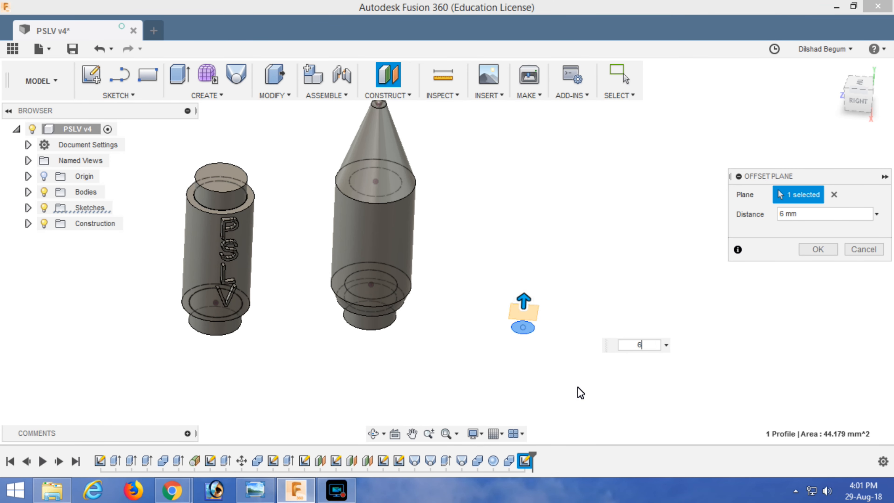
pyautogui.press('Return')
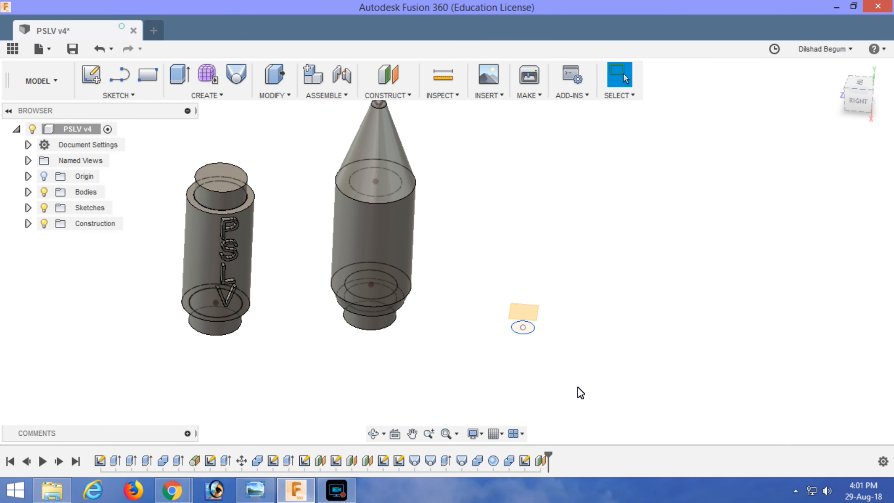
# Sketch a 5 mm diameter circle on the offset plane, concentric with the circle below, and finish the sketch.
pyautogui.click(103, 84)
pyautogui.click(532, 298)
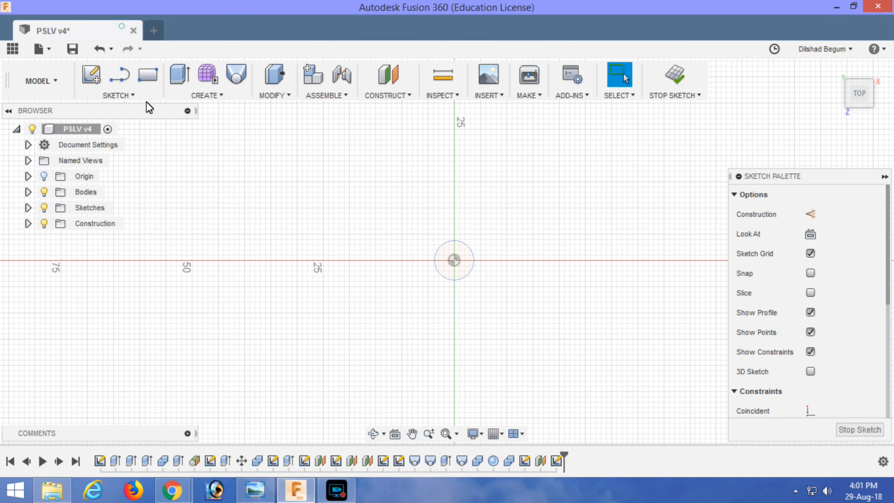
pyautogui.click(120, 95)
pyautogui.moveTo(140, 156)
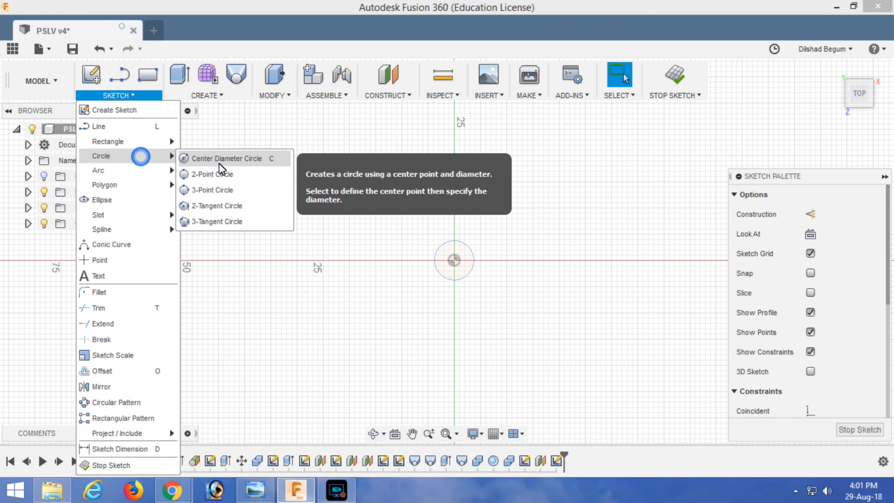
pyautogui.click(220, 162)
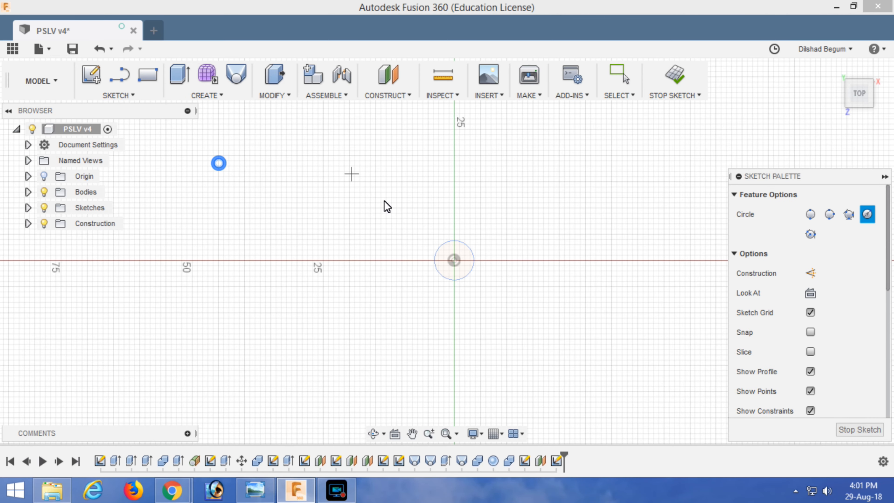
pyautogui.click(454, 261)
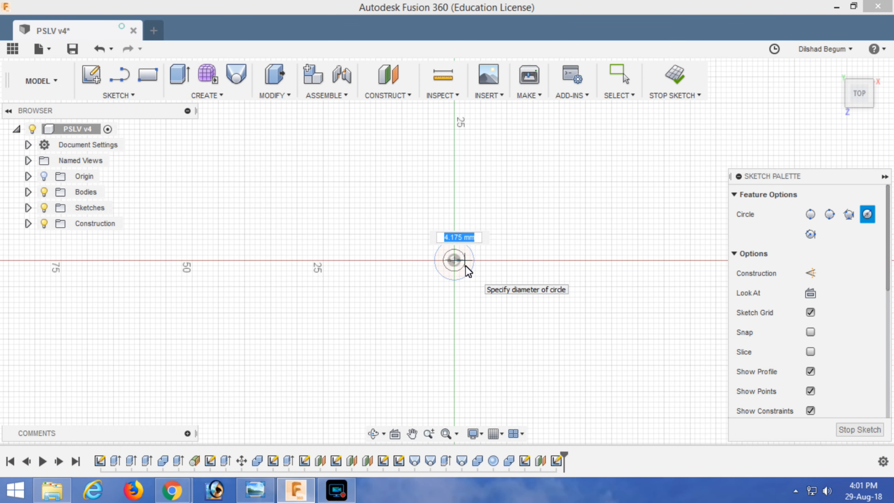
pyautogui.write('5')
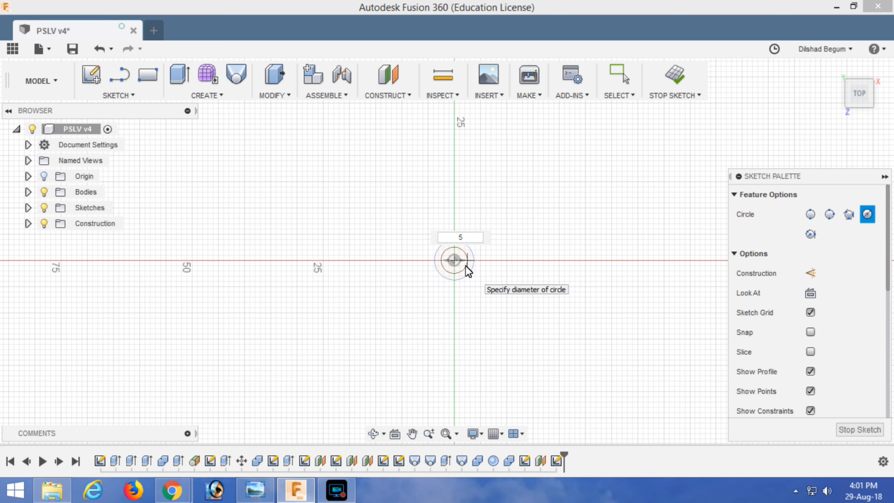
pyautogui.press('Tab')
pyautogui.press('Return')
pyautogui.keyDown('shift'); pyautogui.moveTo(503, 331); pyautogui.dragTo(394, 289, button='middle'); pyautogui.keyUp('shift')
pyautogui.click(675, 77)
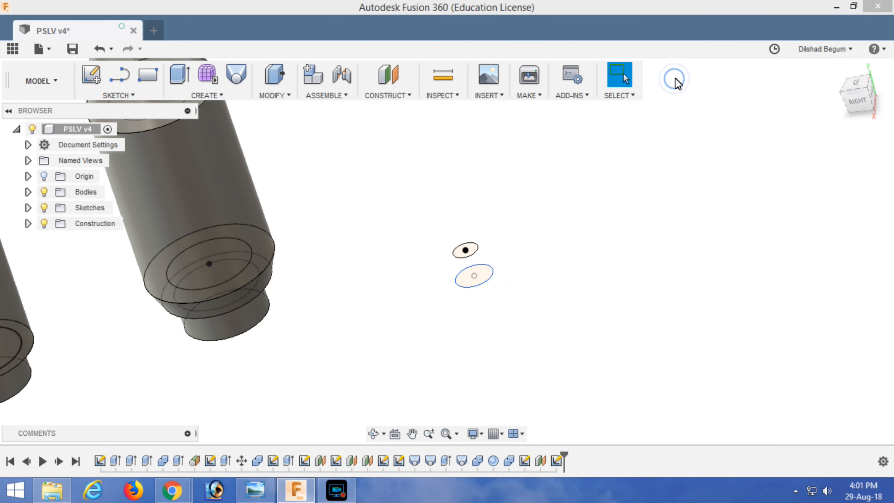
# Loft from the 7.5 mm circle to the 5 mm circle as a new body.
pyautogui.click(215, 95)
pyautogui.click(232, 175)
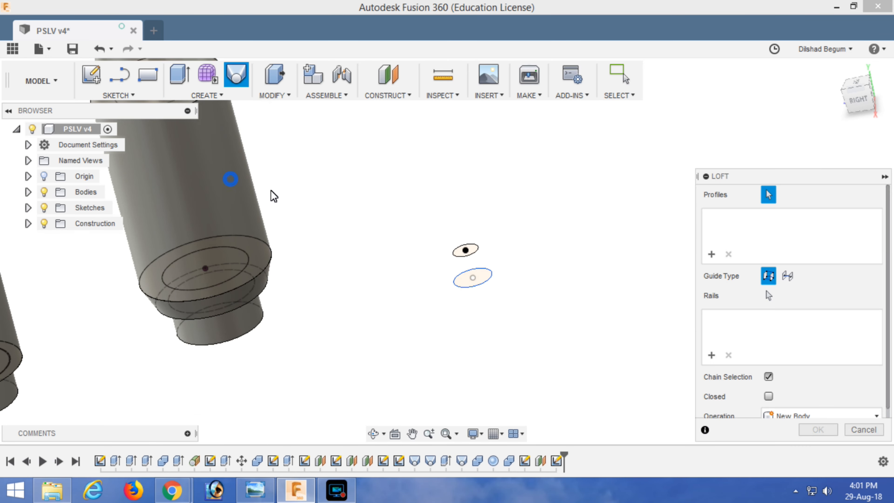
pyautogui.click(483, 282)
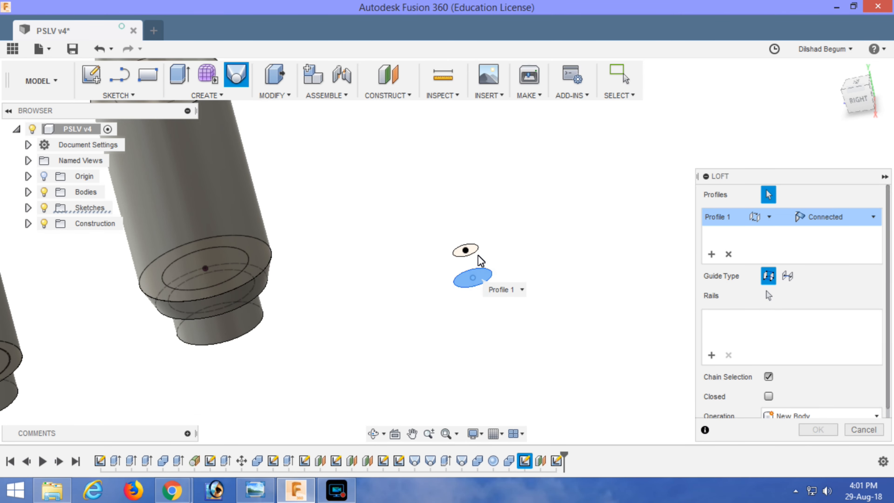
pyautogui.click(470, 250)
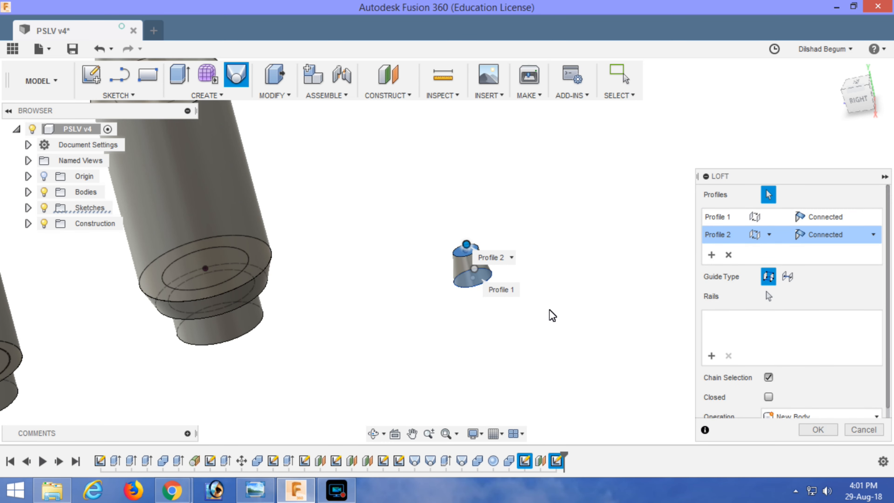
pyautogui.scroll(-1, 828, 414)
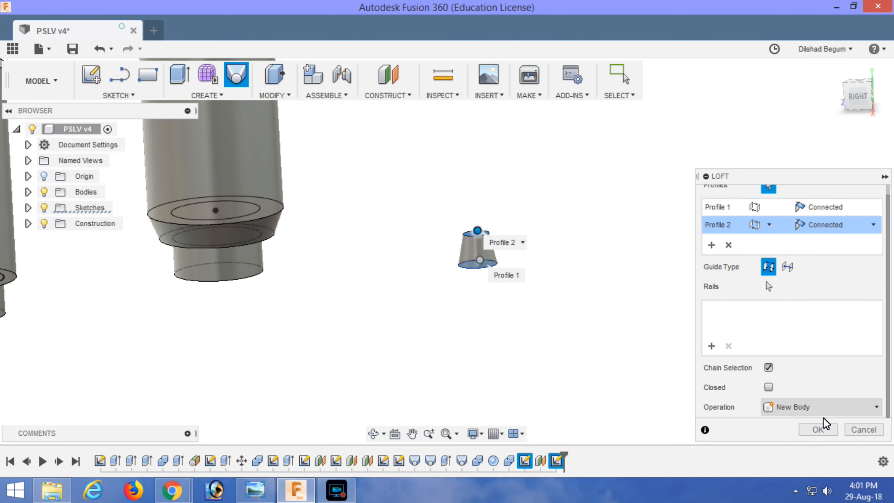
pyautogui.click(817, 429)
# Extrude the 5 mm circle on top of the tapered body upward by 10 mm, joined to that body.
pyautogui.click(176, 79)
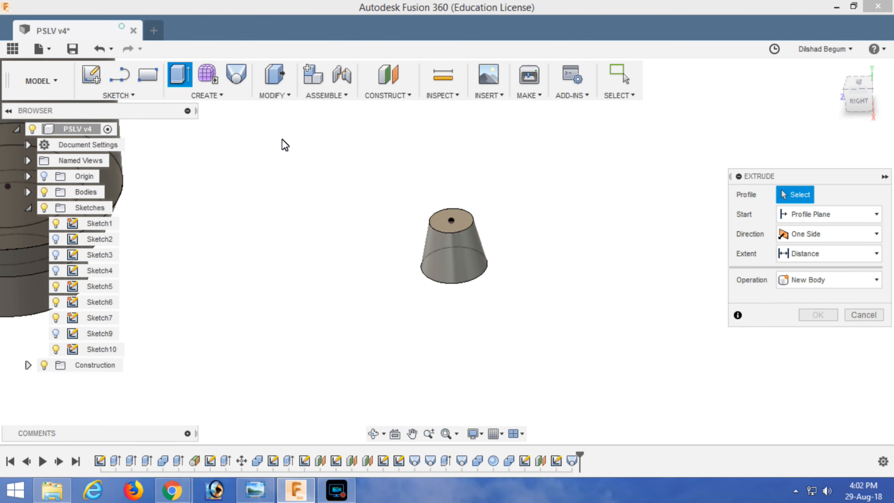
pyautogui.click(469, 224)
pyautogui.moveTo(449, 212); pyautogui.dragTo(448, 182)
pyautogui.write('10')
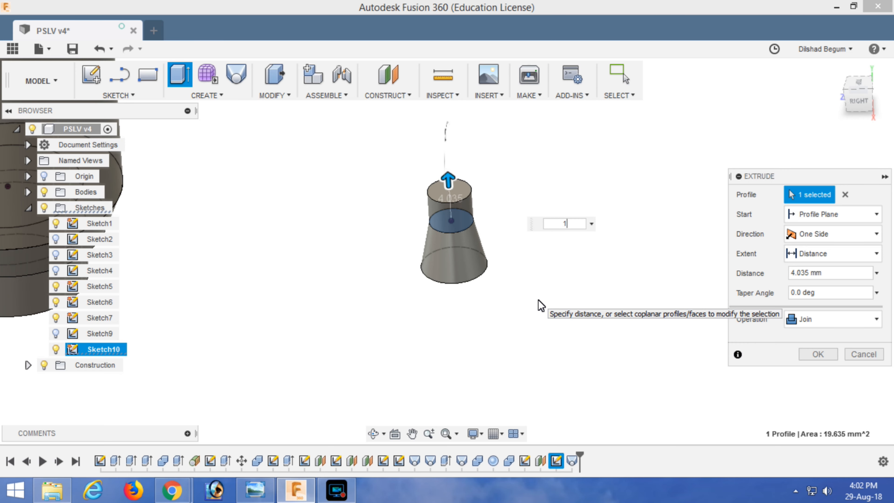
pyautogui.press('Return')
pyautogui.scroll(-10, 542, 305)
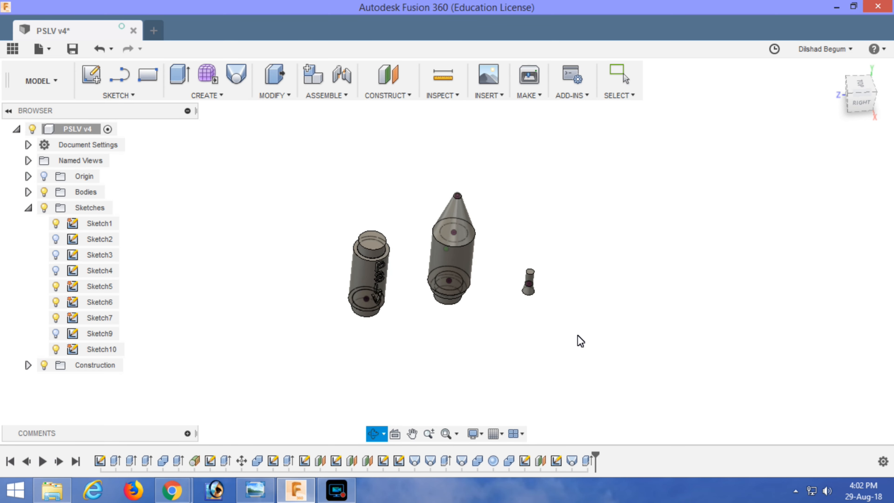
# Start a sketch on the horizontal origin plane and draw a 9 mm diameter circle on the green axis, about 120 mm from the origin.
pyautogui.click(98, 83)
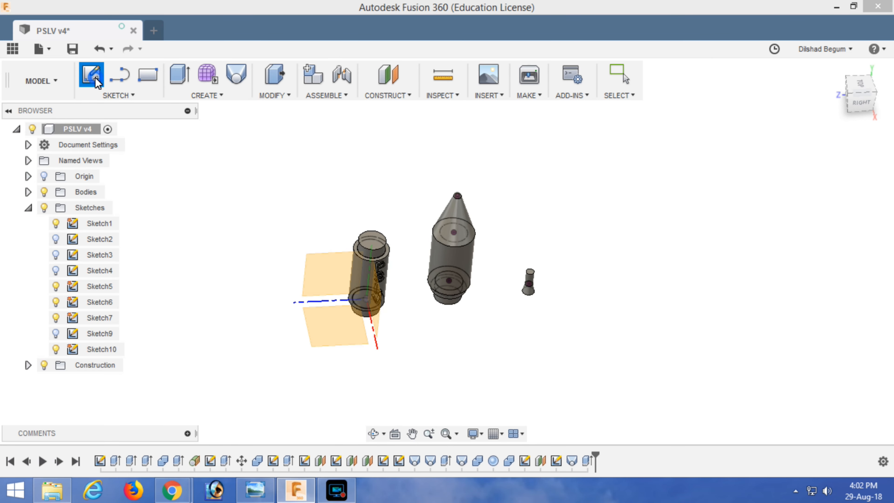
pyautogui.click(318, 337)
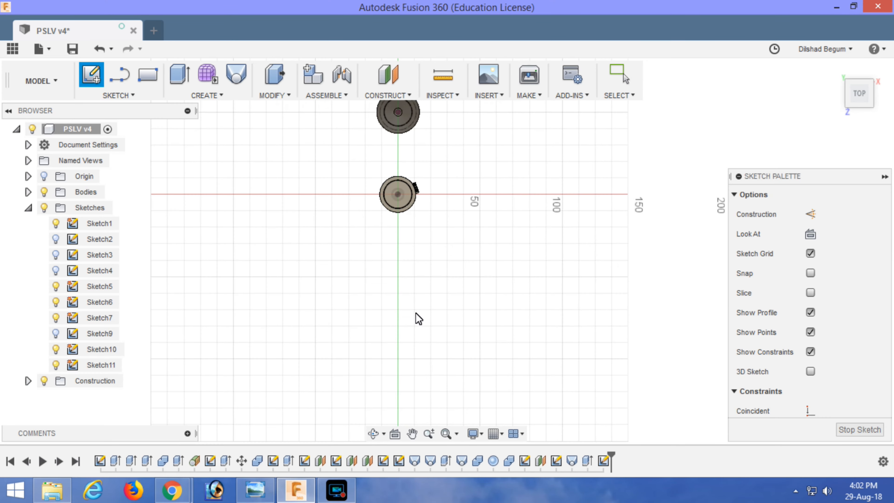
pyautogui.click(859, 113)
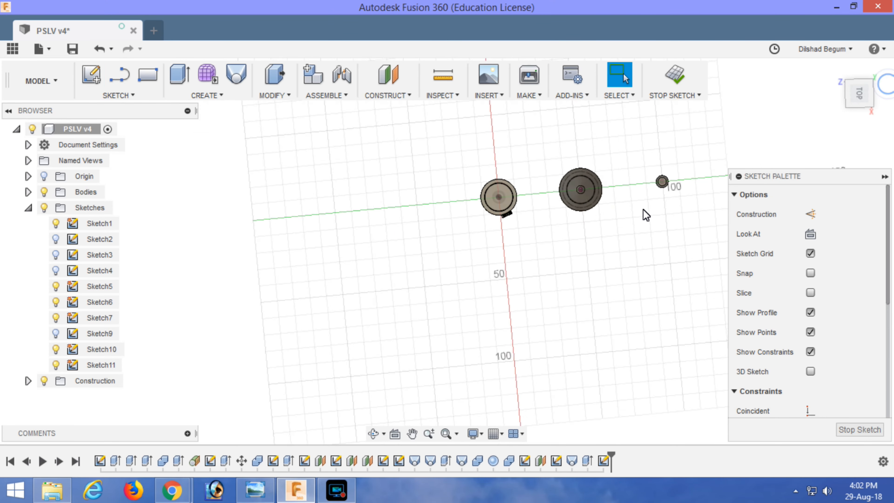
pyautogui.click(140, 96)
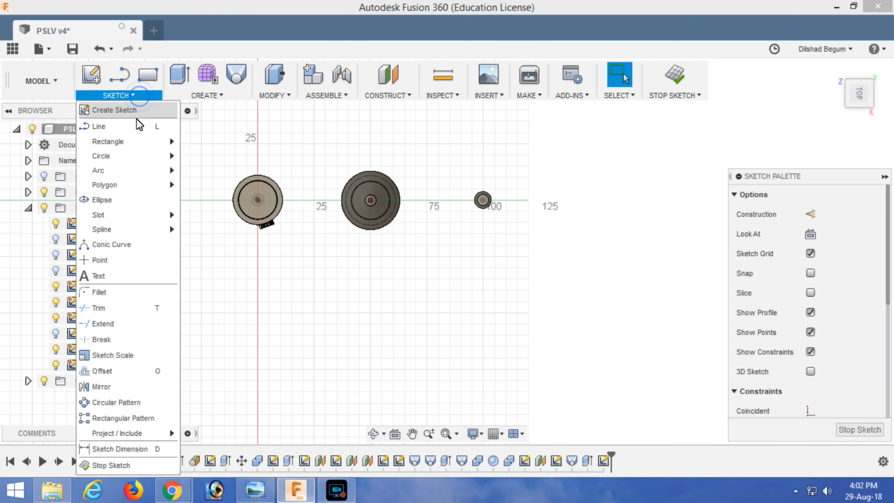
pyautogui.click(133, 161)
pyautogui.click(203, 160)
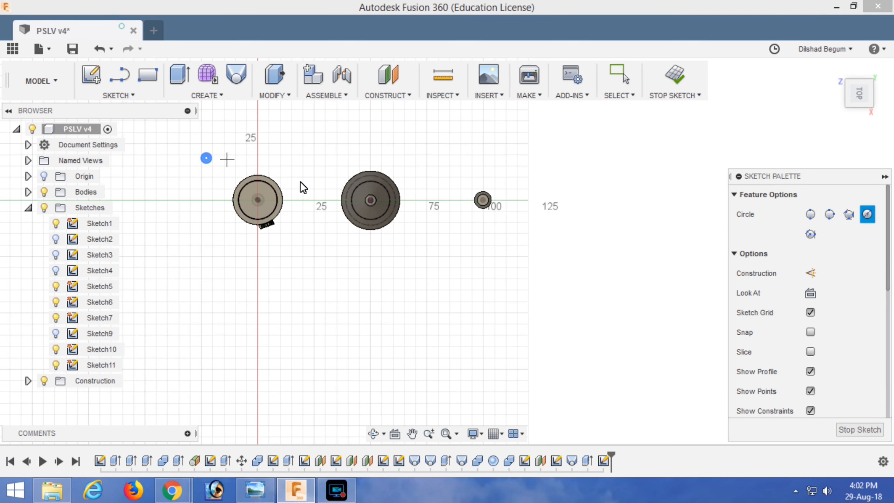
pyautogui.click(527, 199)
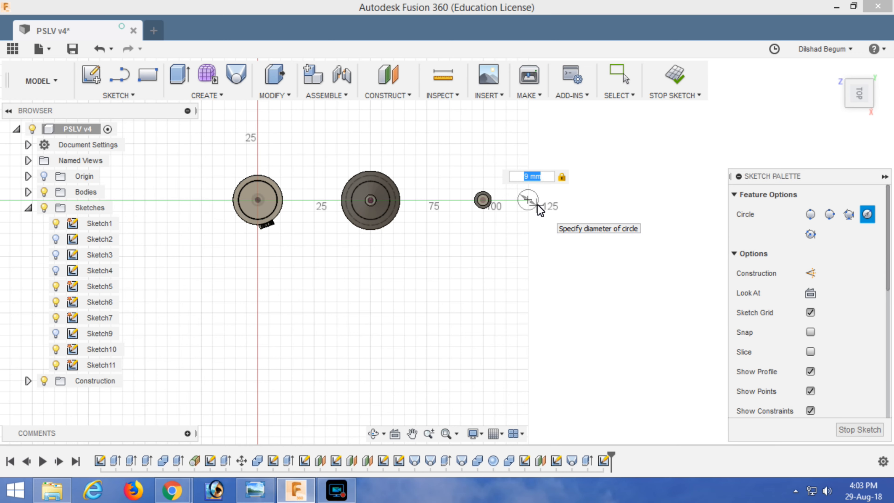
pyautogui.press('Return')
# Add a concentric 5.34 mm diameter circle inside the 9 mm circle.
pyautogui.scroll(2, 524, 223)
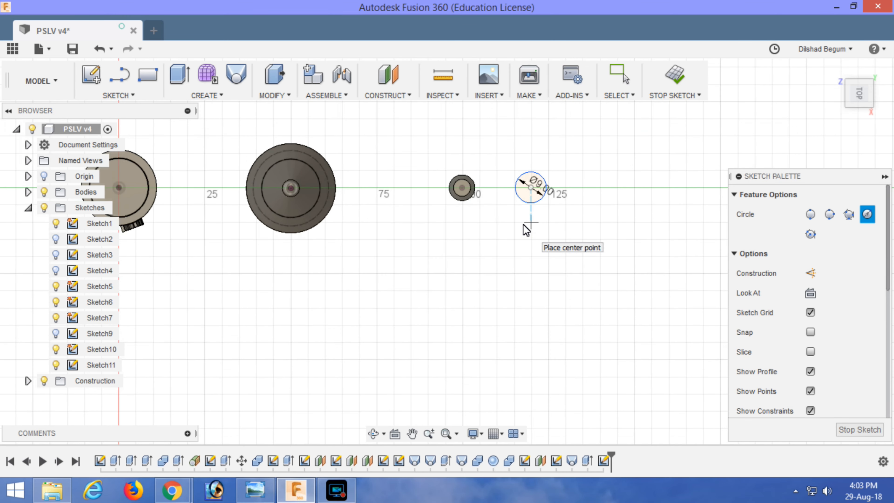
pyautogui.scroll(1, 526, 229)
pyautogui.click(532, 179)
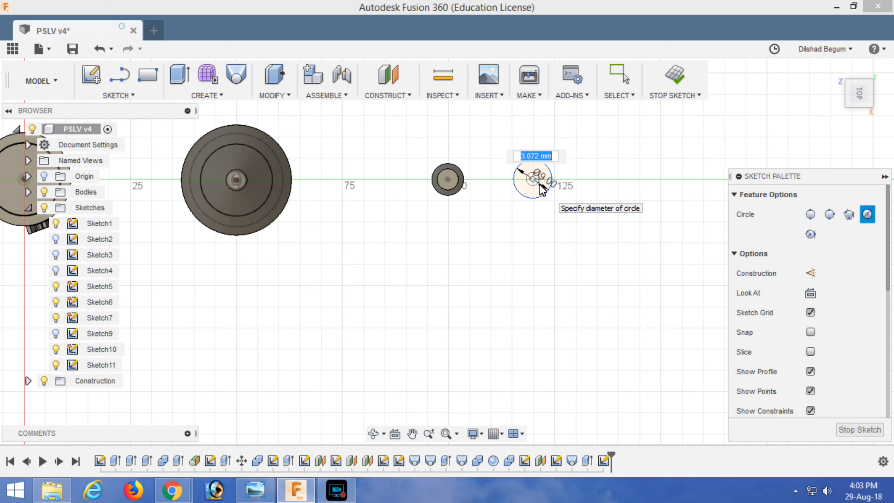
pyautogui.write('5')
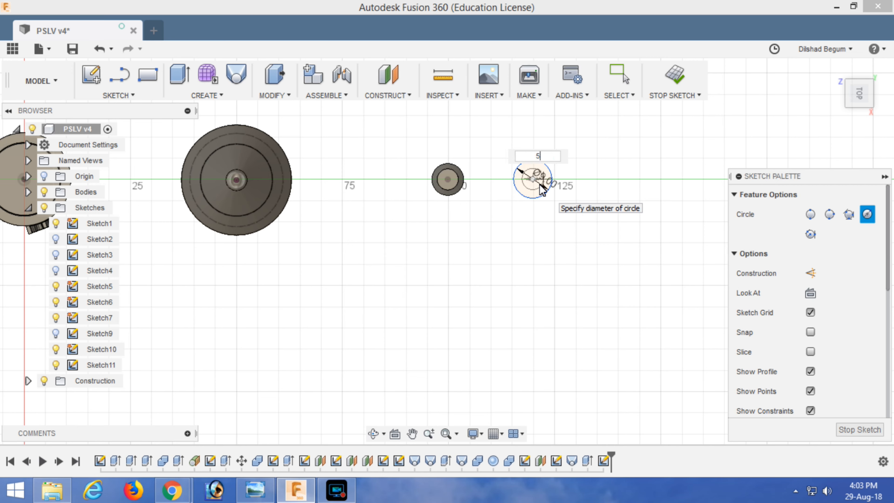
pyautogui.write('.34')
pyautogui.press('Return')
# Extrude the ring between the two concentric circles upward by 80 mm as a new body.
pyautogui.keyDown('shift'); pyautogui.moveTo(544, 368); pyautogui.dragTo(548, 325, button='middle'); pyautogui.keyUp('shift')
pyautogui.scroll(2, 561, 284)
pyautogui.click(179, 75)
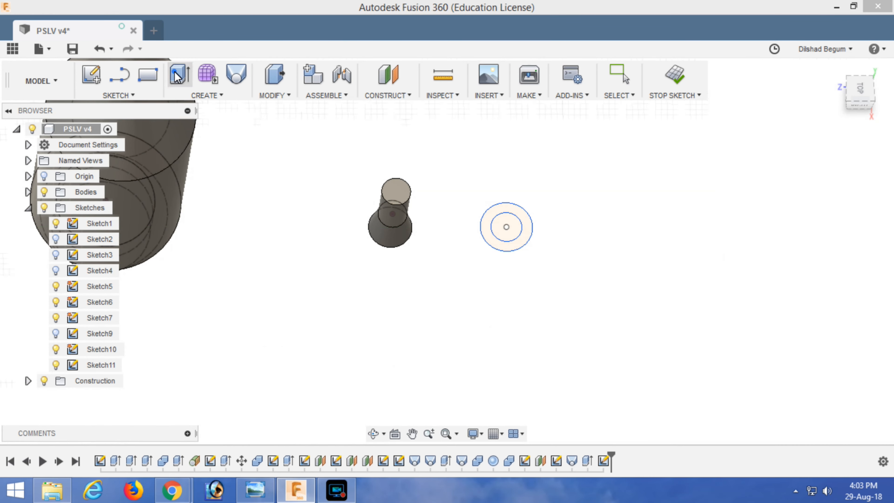
pyautogui.click(518, 245)
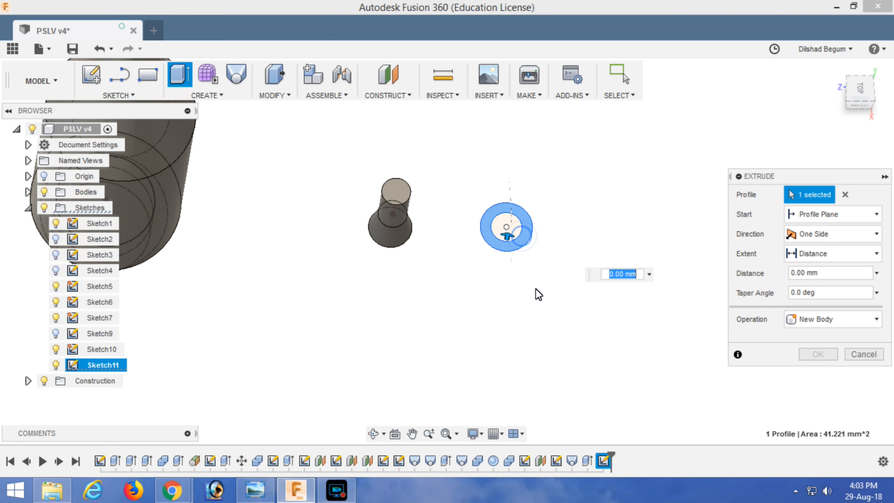
pyautogui.keyDown('shift'); pyautogui.moveTo(539, 281); pyautogui.dragTo(526, 332, button='middle'); pyautogui.keyUp('shift')
pyautogui.moveTo(495, 284); pyautogui.dragTo(487, 193)
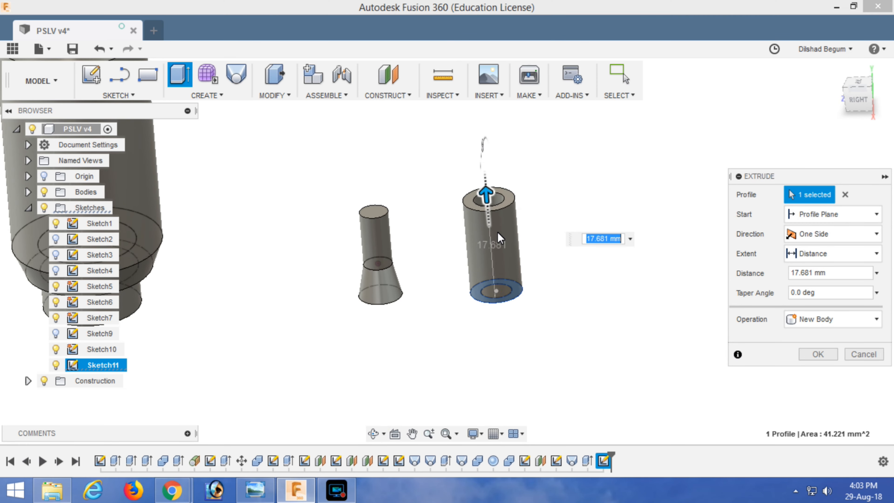
pyautogui.write('80')
pyautogui.scroll(-3, 523, 303)
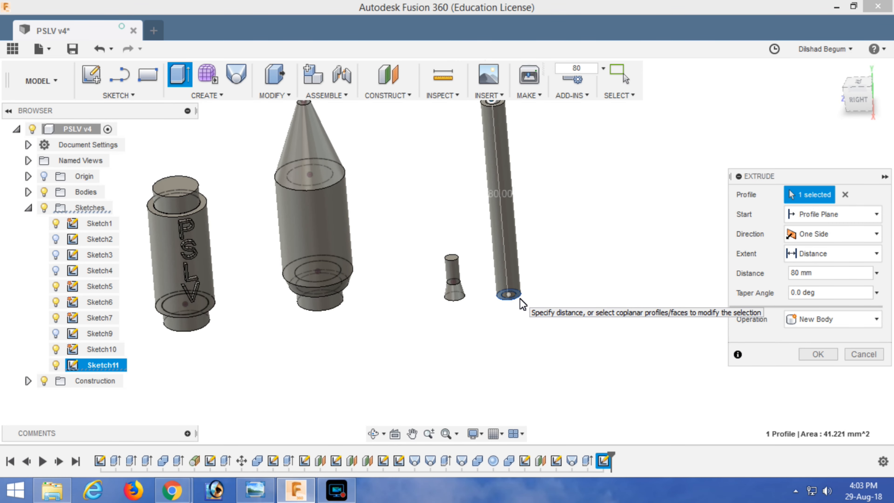
pyautogui.click(818, 354)
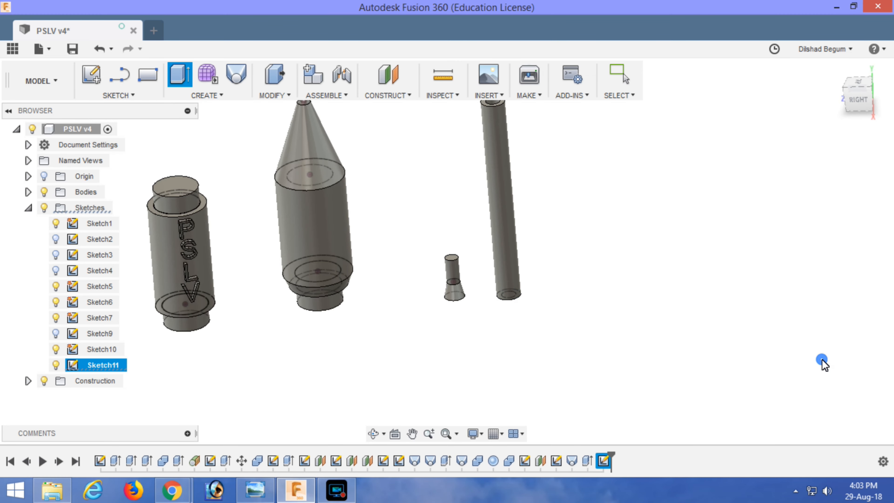
# Start a sketch on the horizontal origin plane and draw a 9 mm diameter circle on the green axis, about 140 mm from the origin.
pyautogui.moveTo(775, 309); pyautogui.dragTo(708, 327, button='middle')
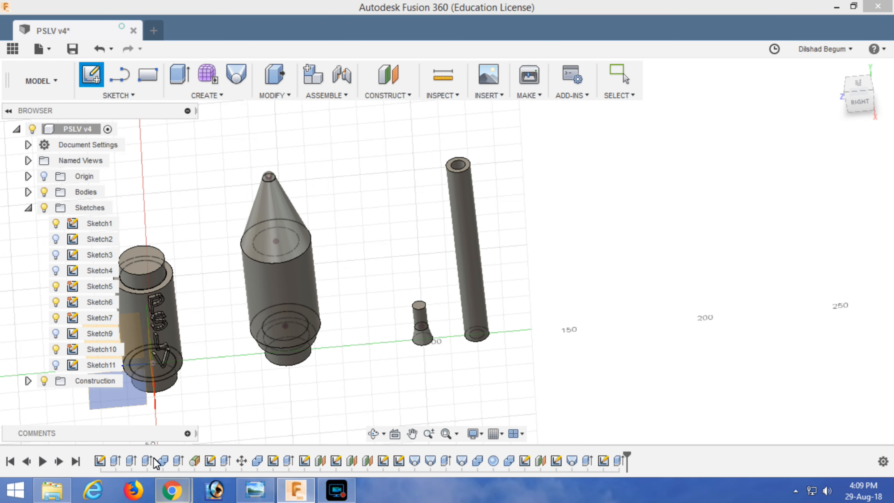
pyautogui.click(123, 409)
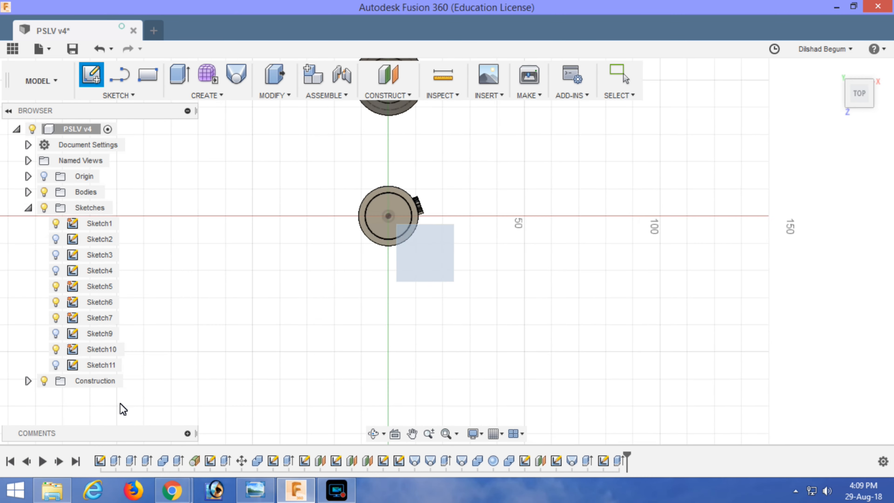
pyautogui.click(890, 83)
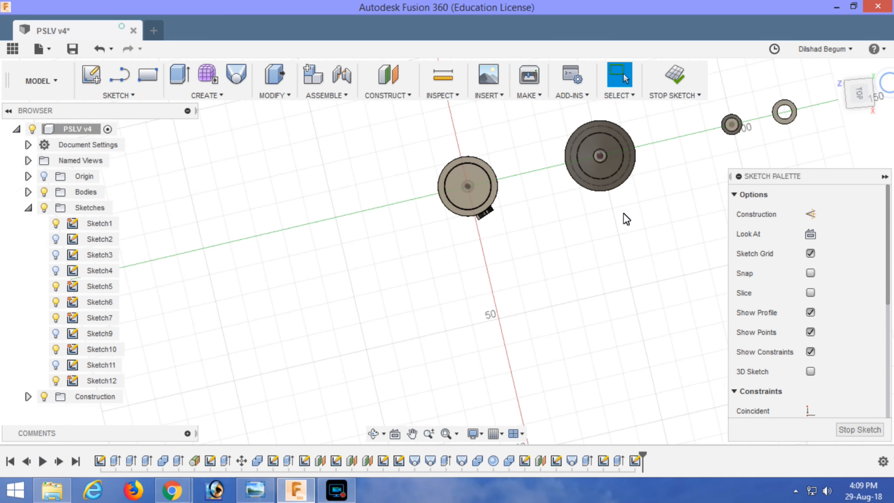
pyautogui.moveTo(595, 296); pyautogui.dragTo(334, 300, button='middle')
pyautogui.click(131, 99)
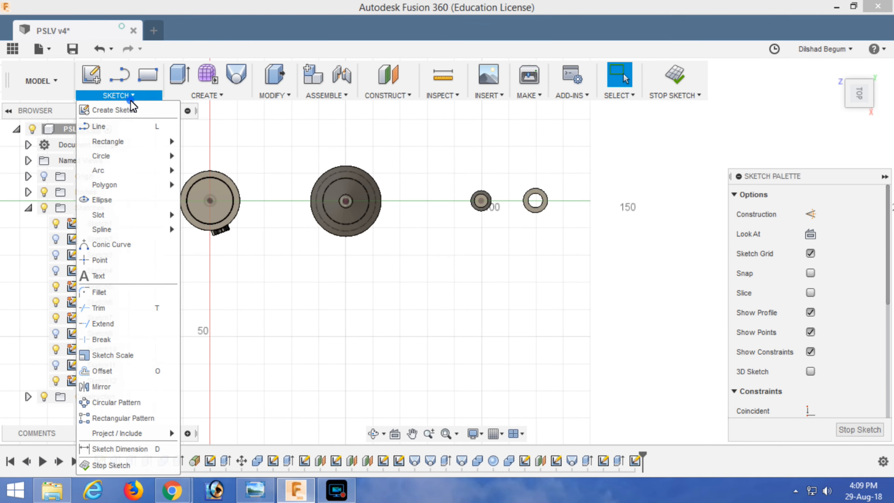
pyautogui.moveTo(137, 165)
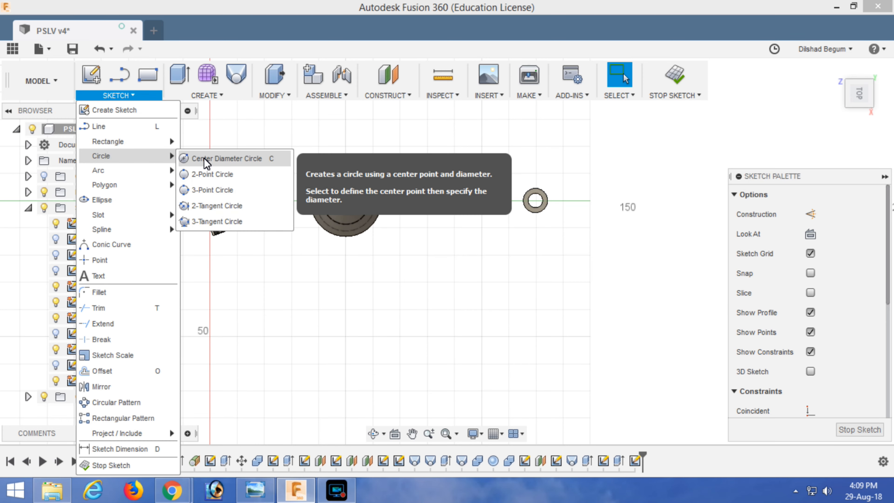
pyautogui.click(197, 156)
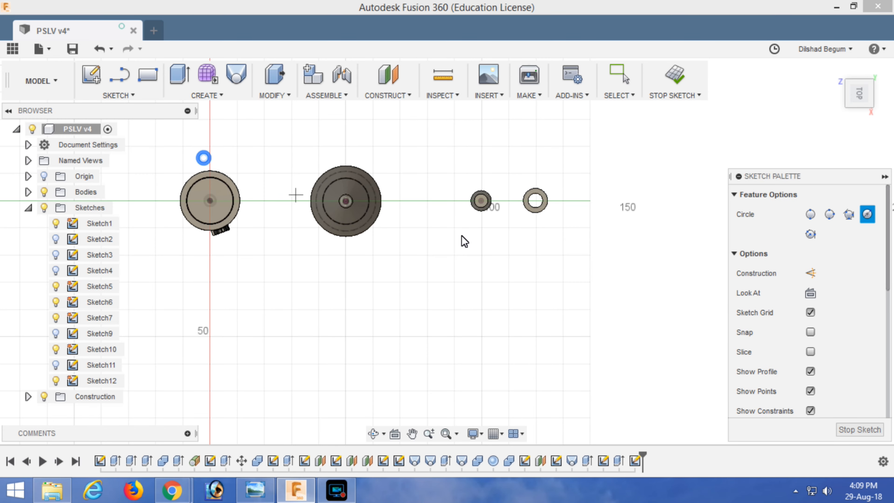
pyautogui.click(591, 201)
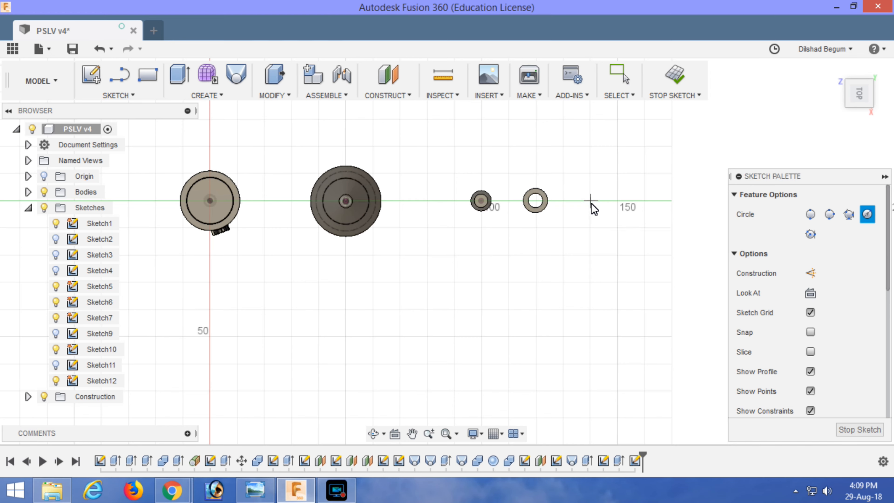
pyautogui.write('9')
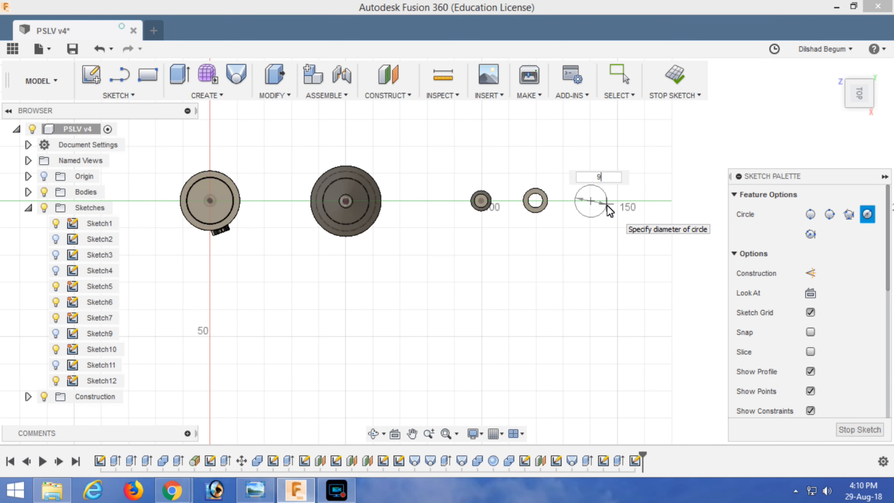
pyautogui.press('Tab')
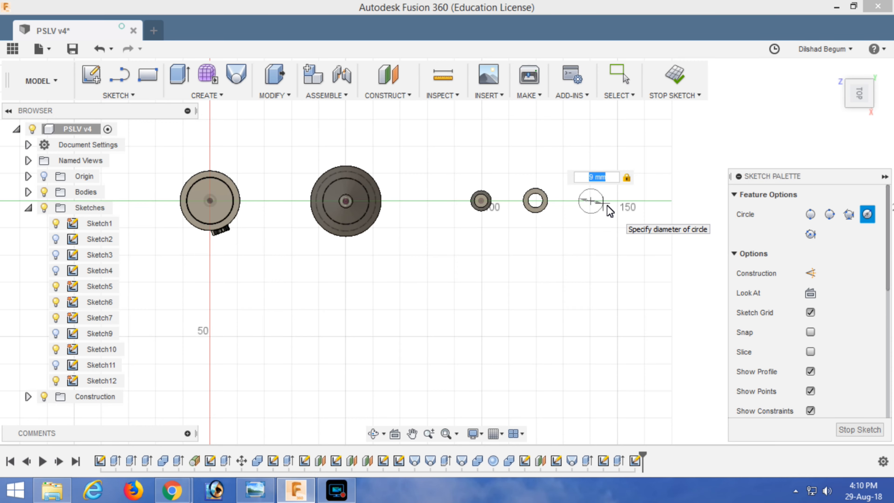
pyautogui.press('Return')
# Add a concentric 5 mm diameter circle inside the new 9 mm circle.
pyautogui.moveTo(600, 236)
pyautogui.keyDown('shift'); pyautogui.mouseDown(button='middle')
pyautogui.moveTo(600, 245)
pyautogui.moveTo(601, 217)
pyautogui.moveTo(601, 236)
pyautogui.mouseUp(button='middle'); pyautogui.keyUp('shift')
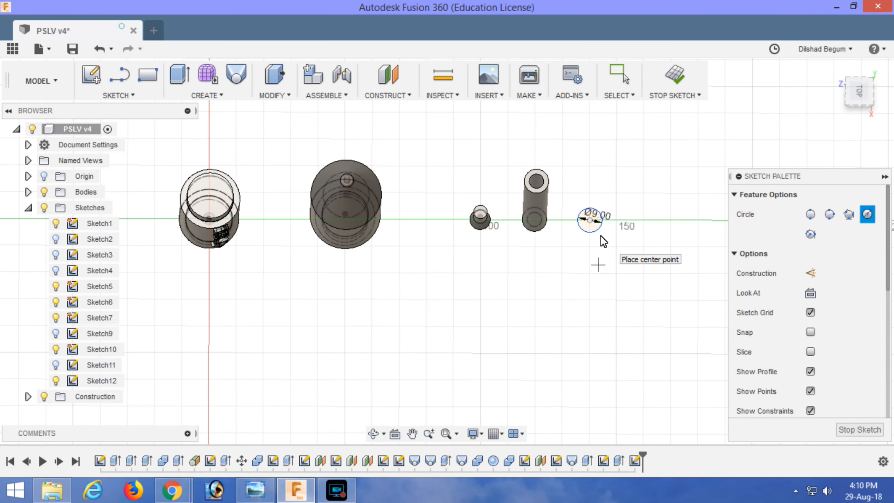
pyautogui.scroll(3, 601, 236)
pyautogui.click(585, 213)
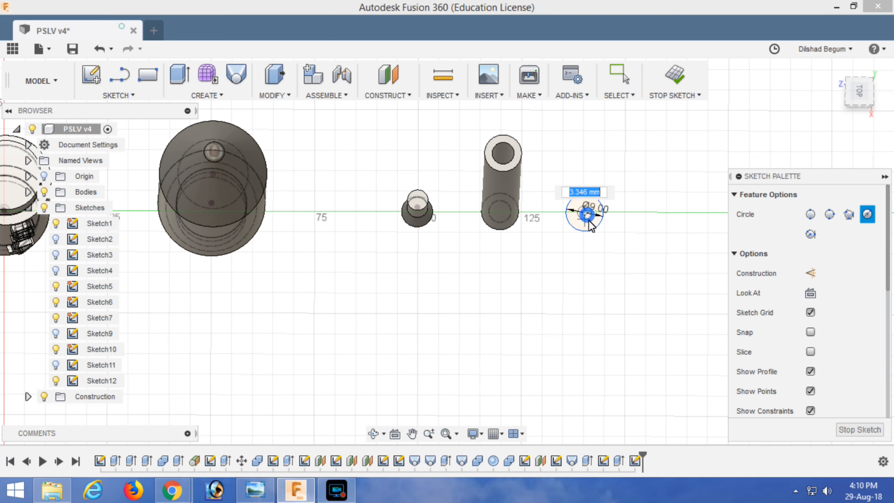
pyautogui.write('5')
pyautogui.press('Tab')
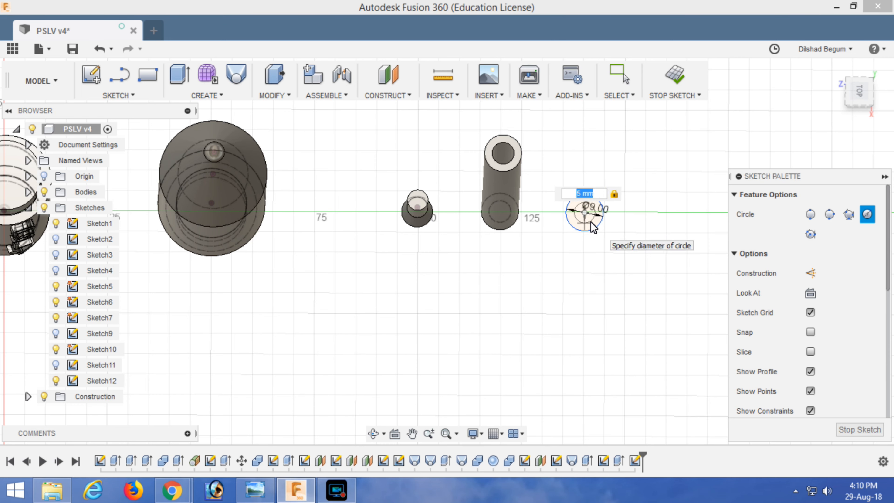
pyautogui.click(591, 222)
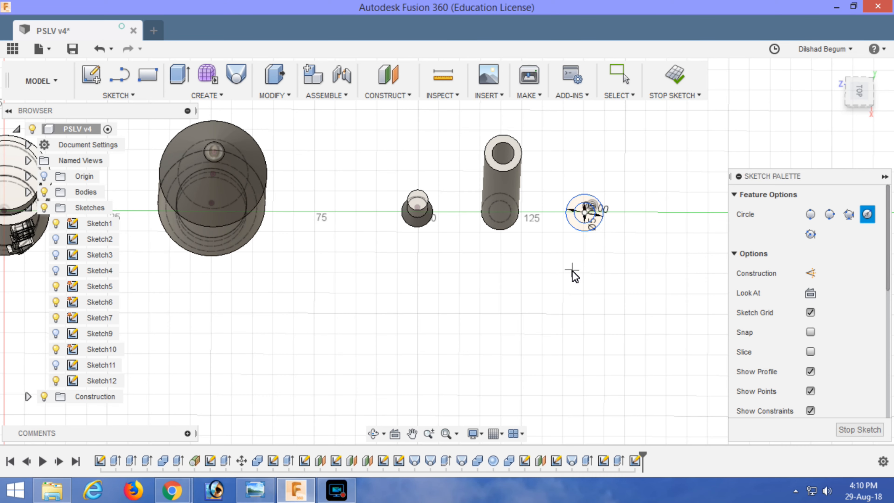
# Create an offset construction plane 13 mm above the 5 mm circle profile.
pyautogui.keyDown('shift'); pyautogui.moveTo(572, 269); pyautogui.dragTo(568, 300, button='middle'); pyautogui.keyUp('shift')
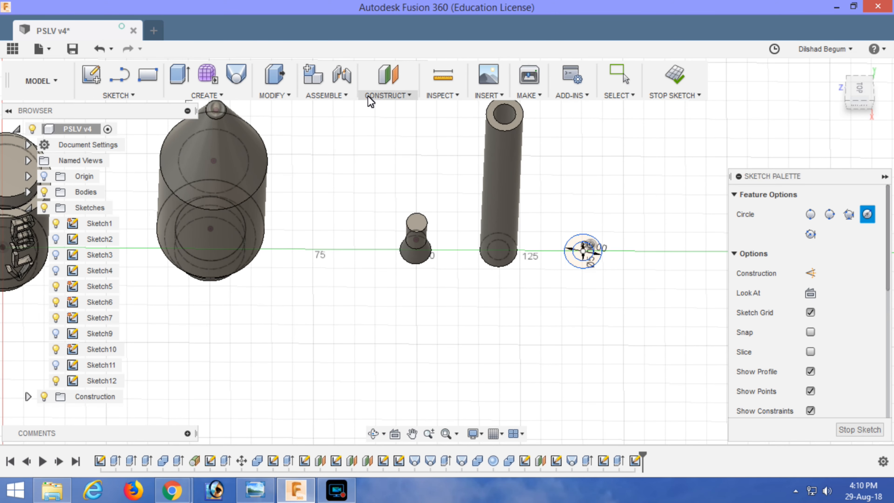
pyautogui.click(400, 79)
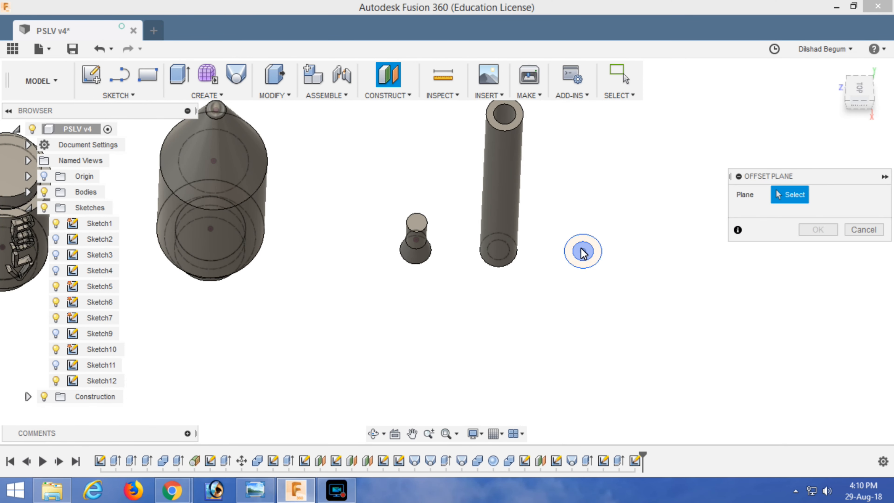
pyautogui.click(589, 249)
pyautogui.moveTo(597, 316)
pyautogui.keyDown('shift'); pyautogui.mouseDown(button='middle')
pyautogui.moveTo(595, 306)
pyautogui.moveTo(595, 327)
pyautogui.mouseUp(button='middle'); pyautogui.keyUp('shift')
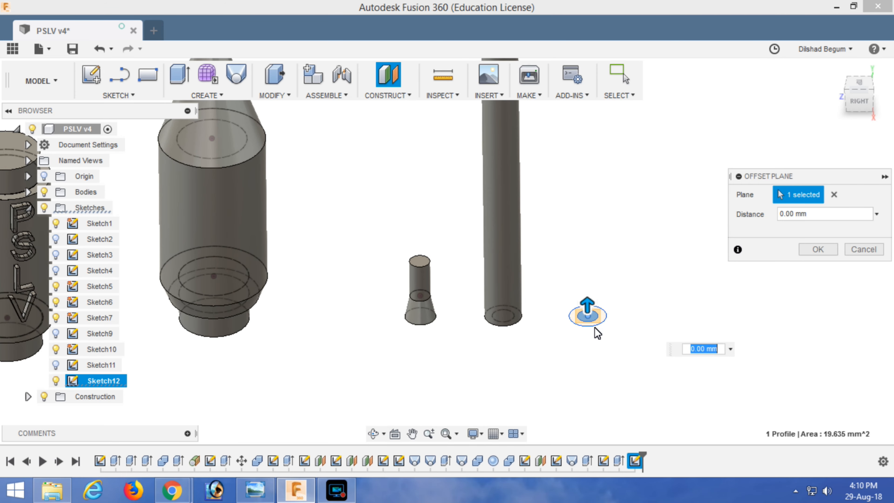
pyautogui.moveTo(593, 316); pyautogui.dragTo(593, 278)
pyautogui.write('13')
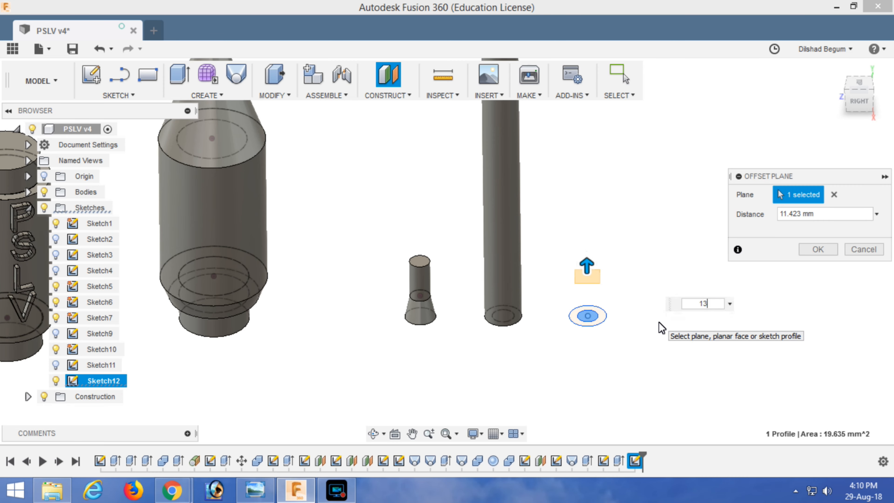
pyautogui.press('Return')
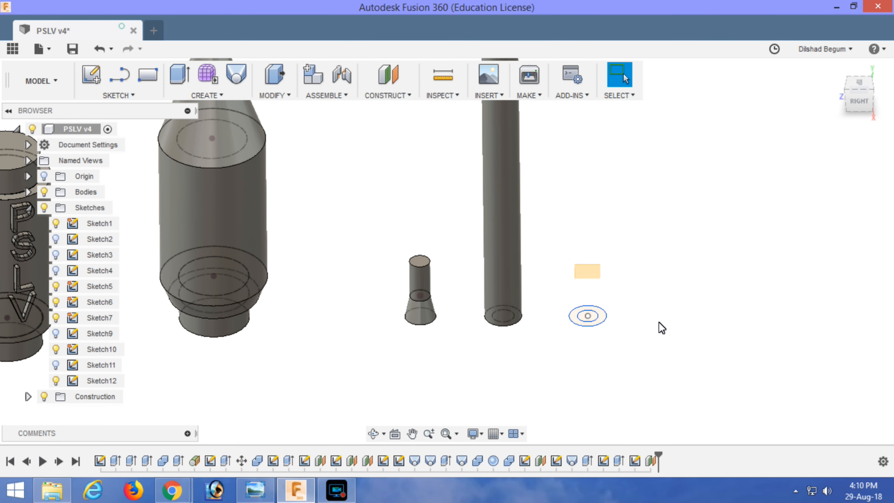
# Sketch a 1 mm diameter circle on the offset plane, centred above the two concentric circles, and finish the sketch.
pyautogui.click(91, 75)
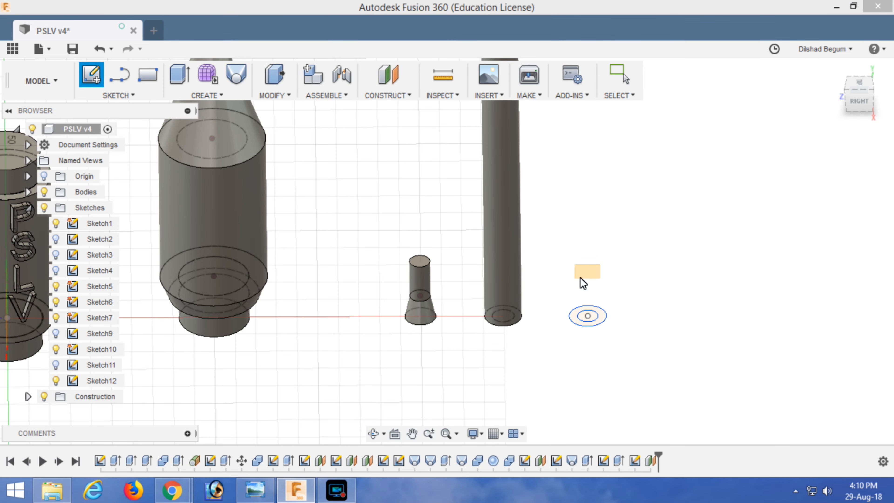
pyautogui.click(590, 275)
pyautogui.click(145, 93)
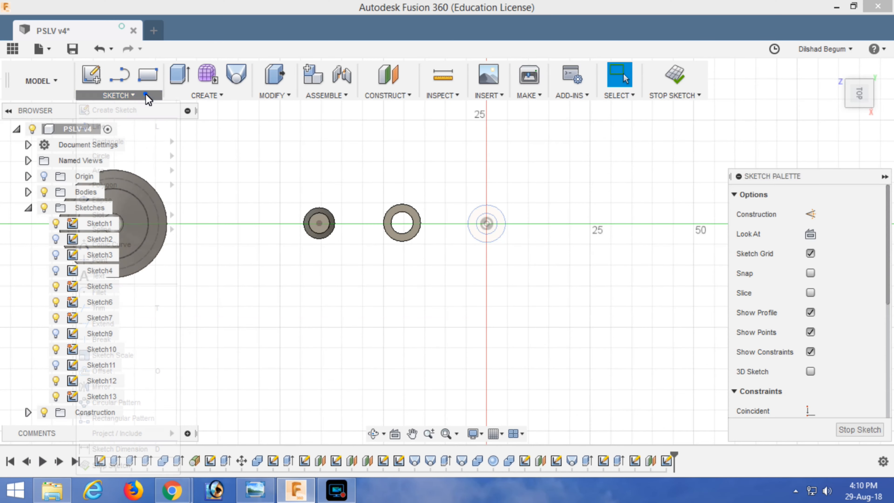
pyautogui.moveTo(139, 156)
pyautogui.click(209, 159)
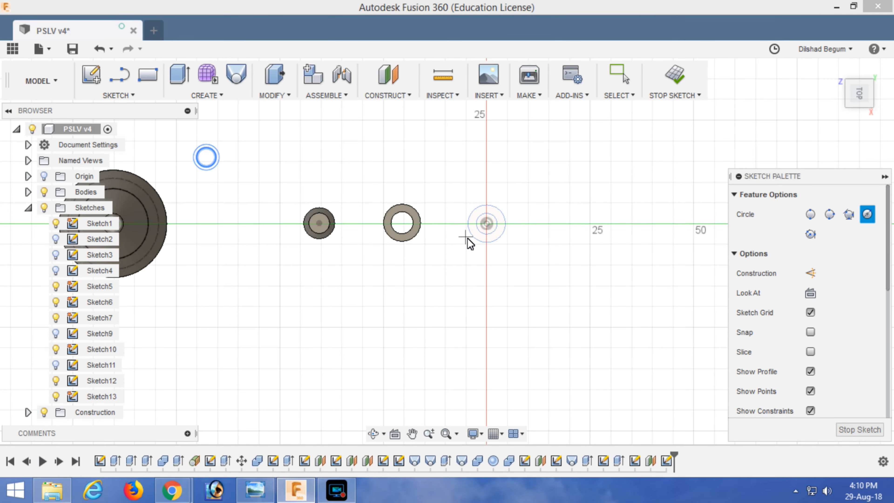
pyautogui.click(487, 224)
pyautogui.scroll(5, 493, 227)
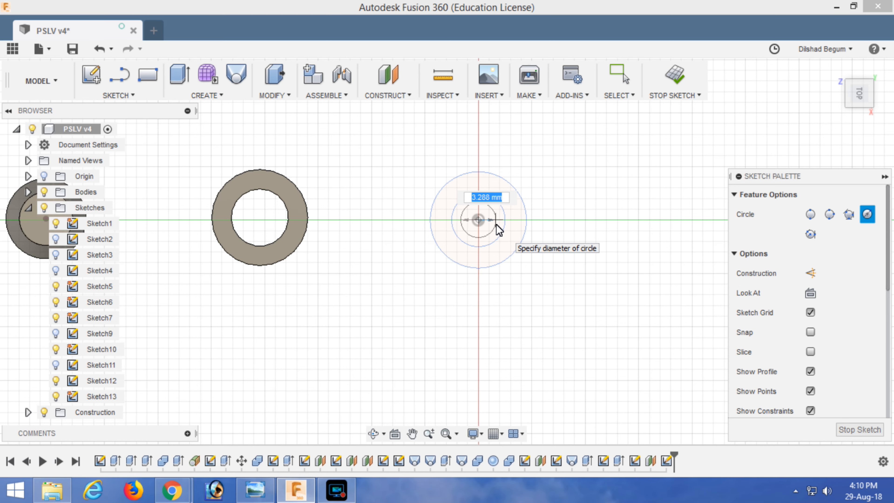
pyautogui.write('1')
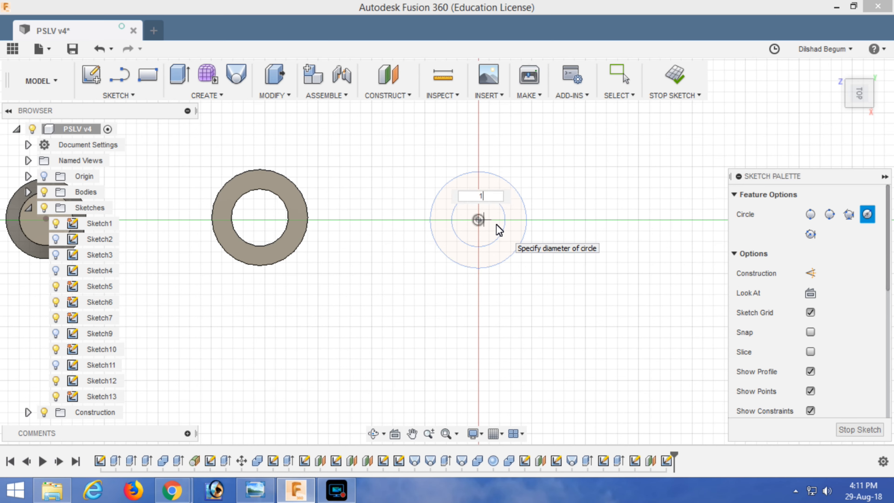
pyautogui.press('Return')
pyautogui.keyDown('shift'); pyautogui.moveTo(497, 226); pyautogui.dragTo(547, 275, button='middle'); pyautogui.keyUp('shift')
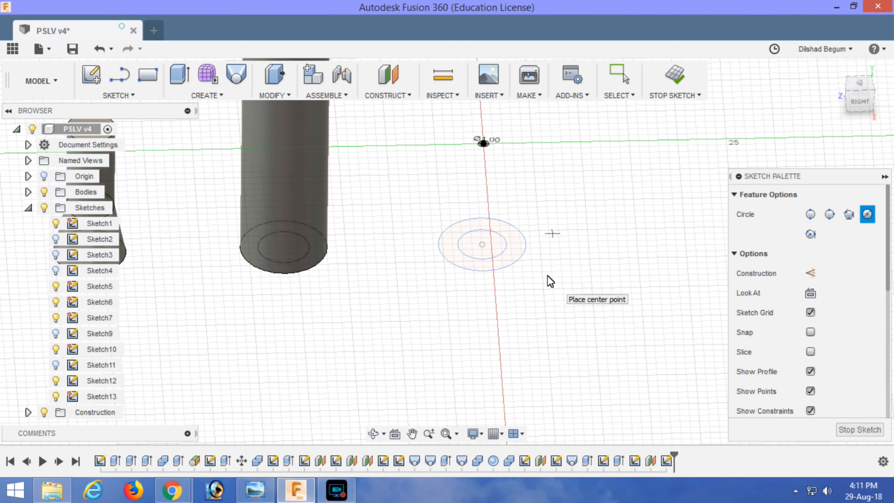
pyautogui.click(674, 77)
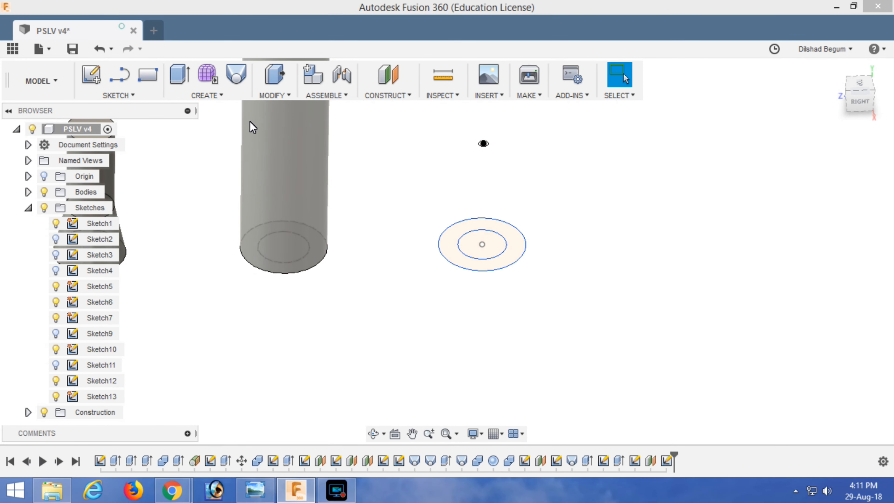
# Loft a cone from the 9 mm base circle up to the 1 mm circle as a new body.
pyautogui.click(213, 99)
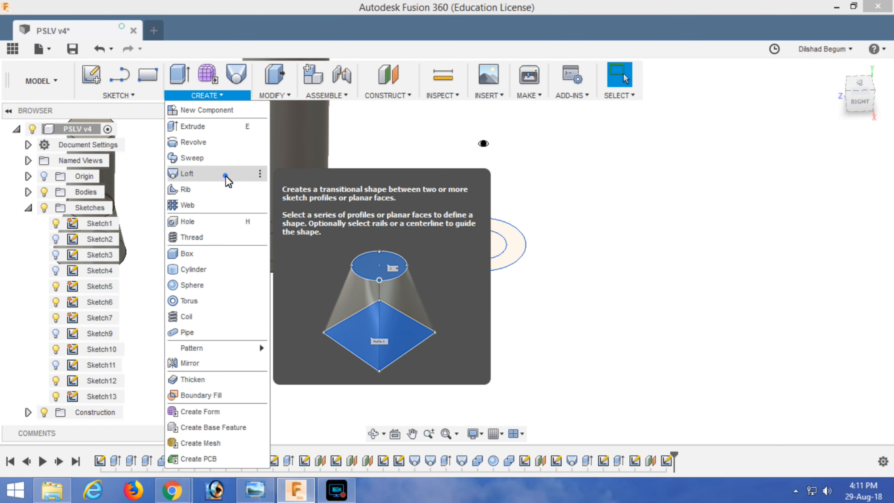
pyautogui.click(229, 174)
pyautogui.click(521, 255)
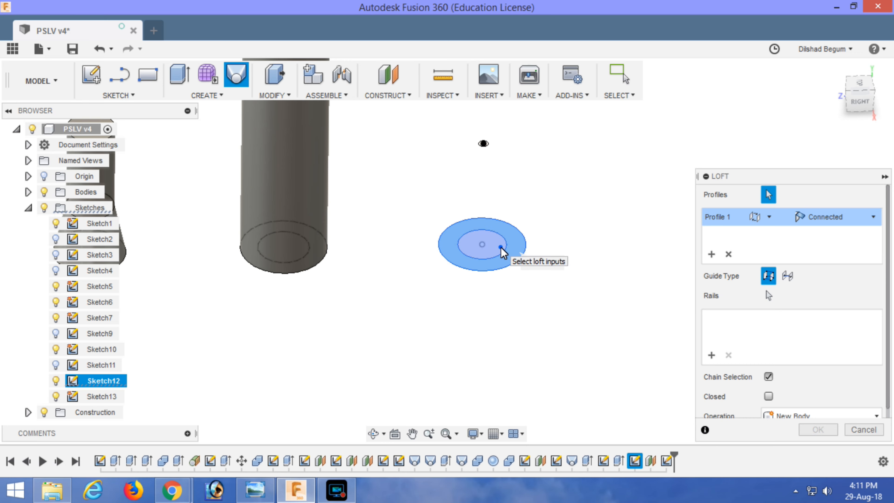
pyautogui.scroll(5, 500, 160)
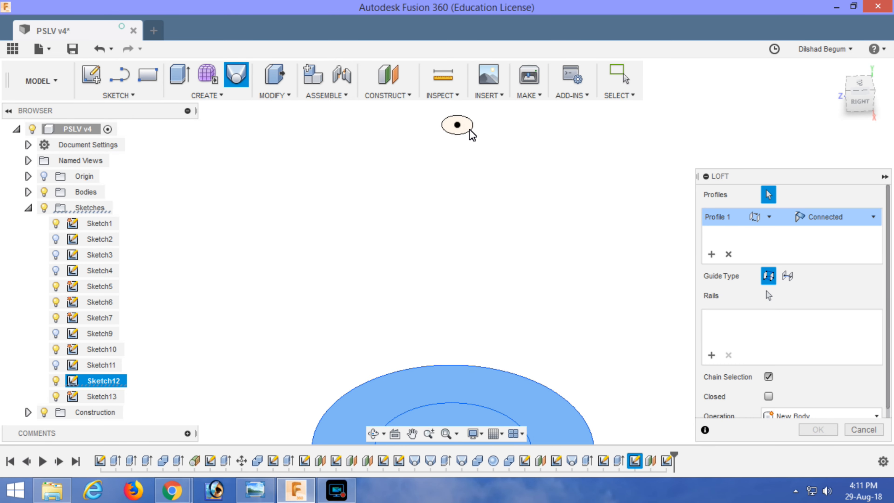
pyautogui.click(458, 125)
pyautogui.scroll(-10, 493, 247)
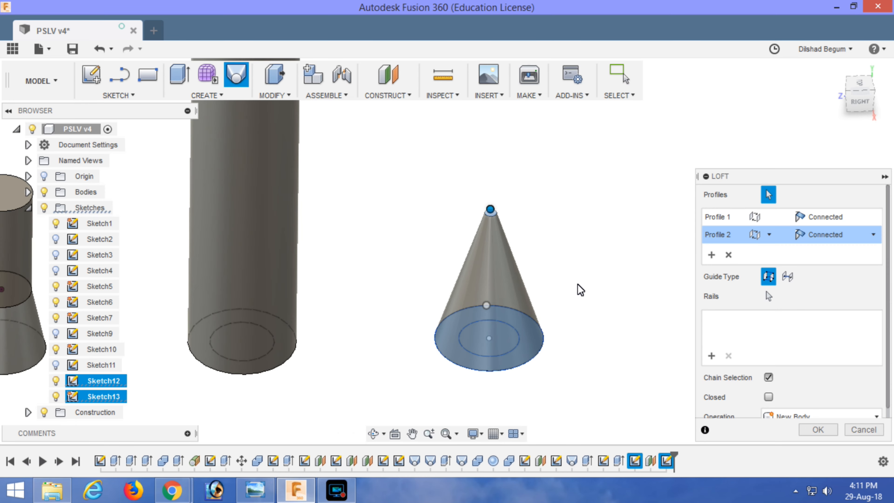
pyautogui.click(818, 429)
# Extrude the 5 mm circle at the cone's base downward by 10 mm.
pyautogui.keyDown('shift'); pyautogui.moveTo(665, 323); pyautogui.dragTo(429, 214, button='middle'); pyautogui.keyUp('shift')
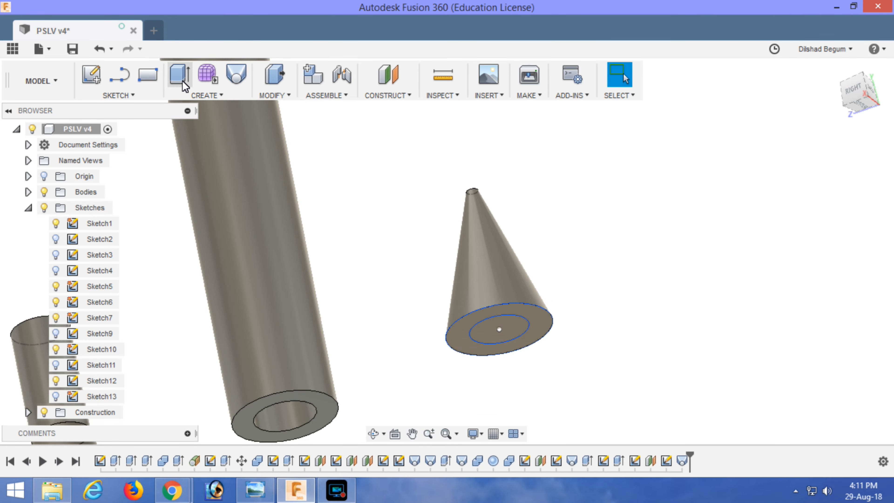
pyautogui.click(179, 75)
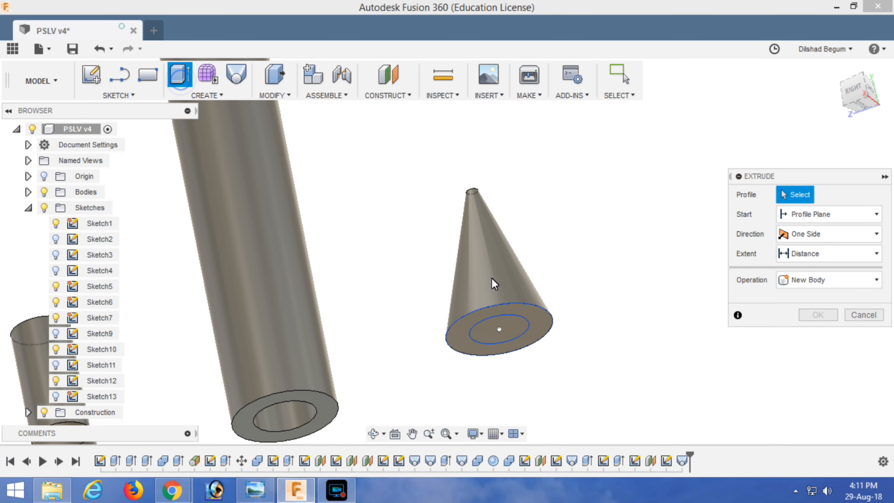
pyautogui.click(521, 335)
pyautogui.keyDown('shift'); pyautogui.moveTo(579, 295); pyautogui.dragTo(645, 270, button='middle'); pyautogui.keyUp('shift')
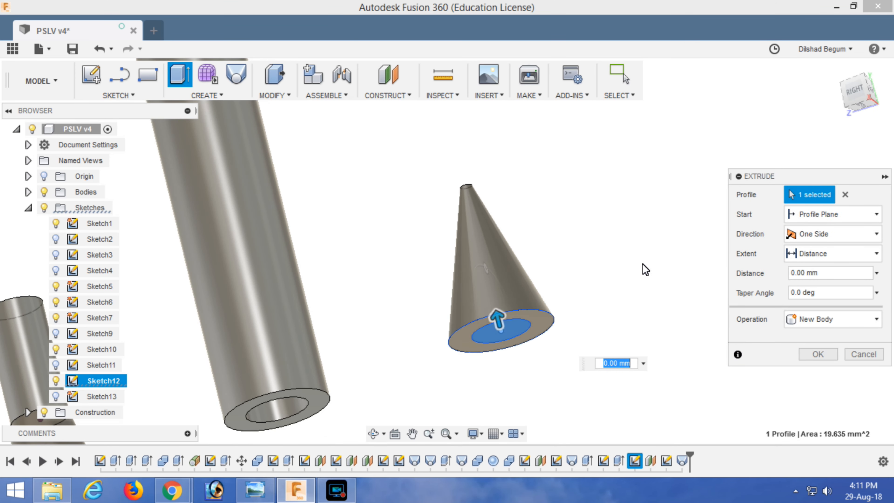
pyautogui.click(859, 91)
pyautogui.moveTo(650, 293); pyautogui.dragTo(659, 251, button='middle')
pyautogui.moveTo(468, 274); pyautogui.dragTo(468, 336)
pyautogui.write('-10')
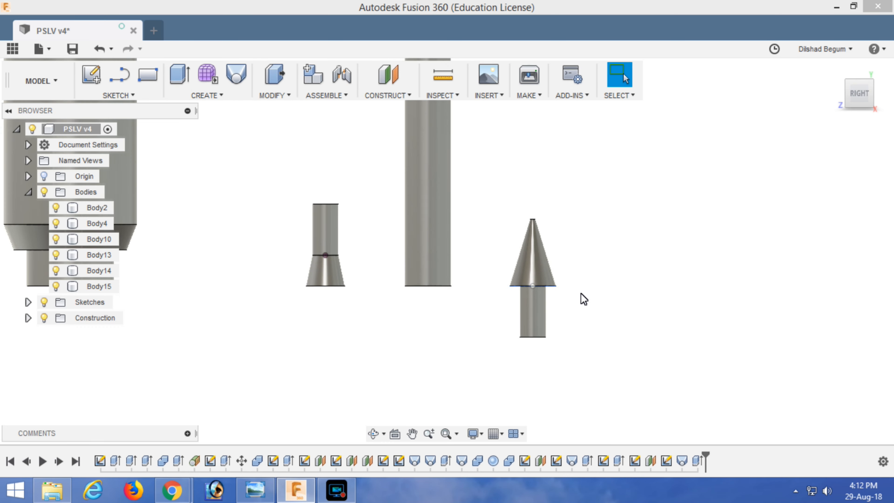
pyautogui.scroll(-3, 643, 229)
pyautogui.scroll(-3, 644, 283)
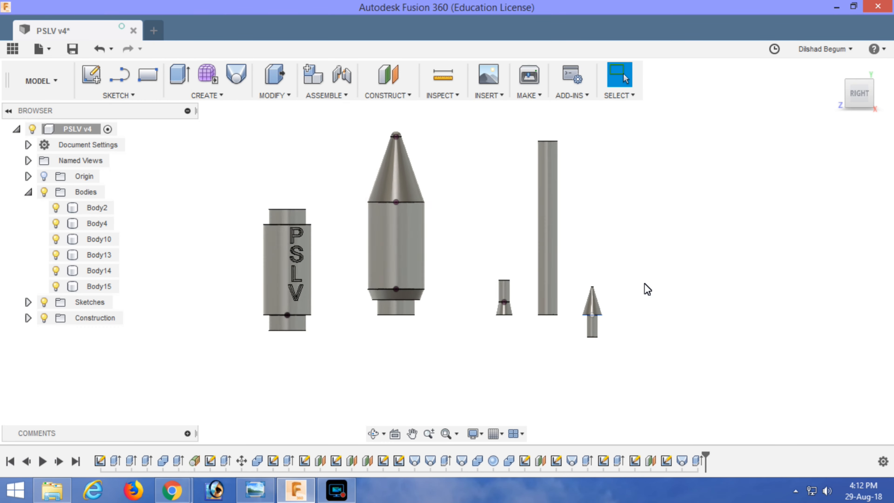
pyautogui.moveTo(675, 263); pyautogui.dragTo(668, 276, button='middle')
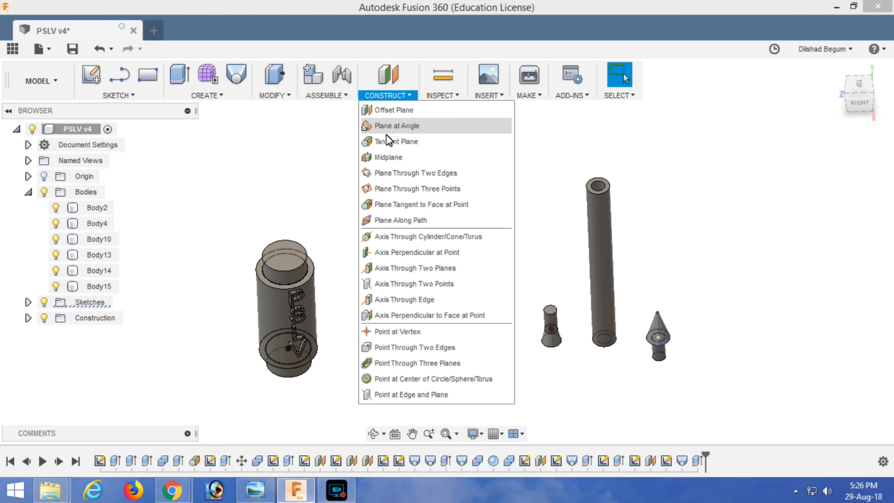
# Create a construction plane tangent to the long tube's outer face, rotated around it to face the Right view.
pyautogui.click(389, 141)
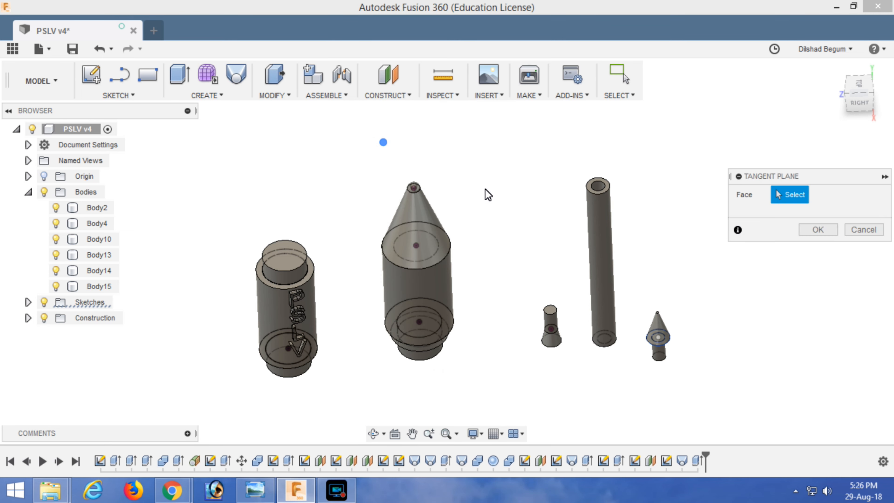
pyautogui.click(598, 259)
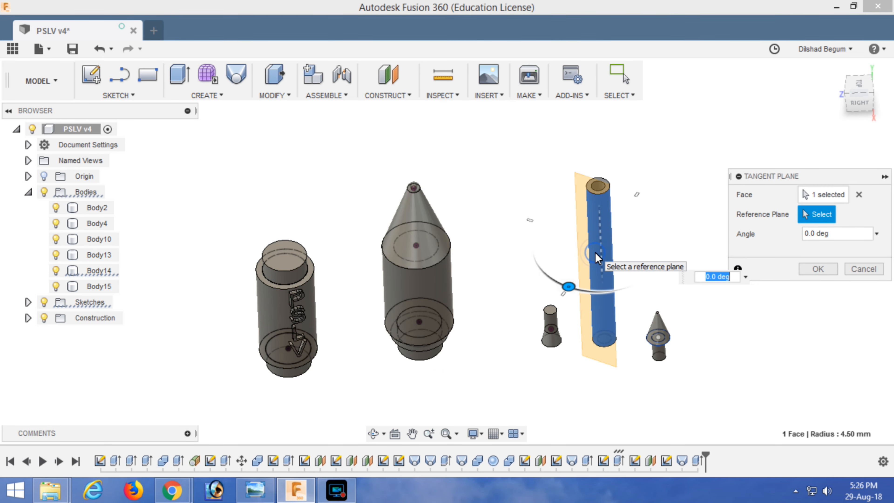
pyautogui.click(859, 86)
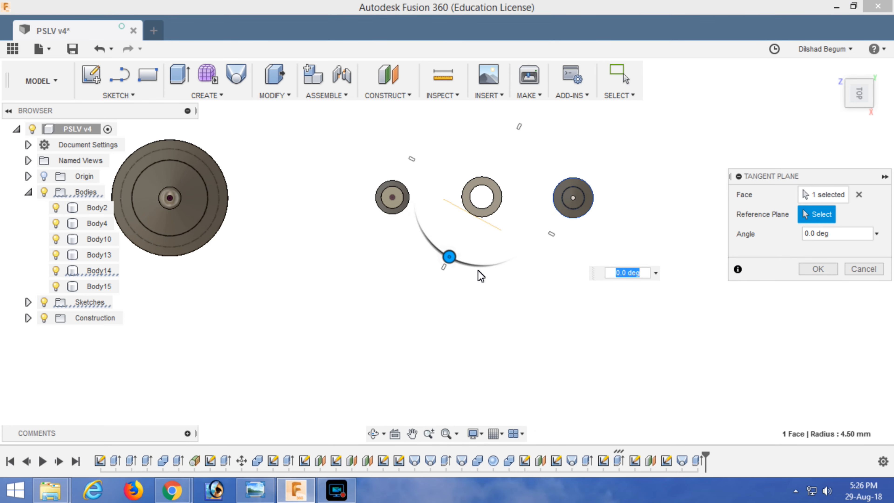
pyautogui.moveTo(479, 266); pyautogui.dragTo(511, 251)
pyautogui.scroll(8, 496, 198)
pyautogui.click(806, 271)
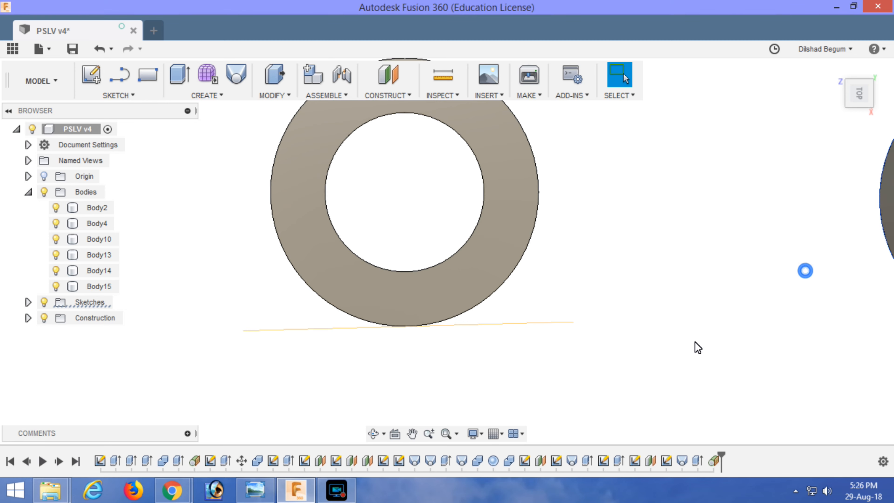
# Start a sketch on the tangent plane and draw a 3 mm diameter circle centred on the origin along the tube.
pyautogui.scroll(-10, 648, 350)
pyautogui.keyDown('shift'); pyautogui.moveTo(645, 370); pyautogui.dragTo(675, 261, button='middle'); pyautogui.keyUp('shift')
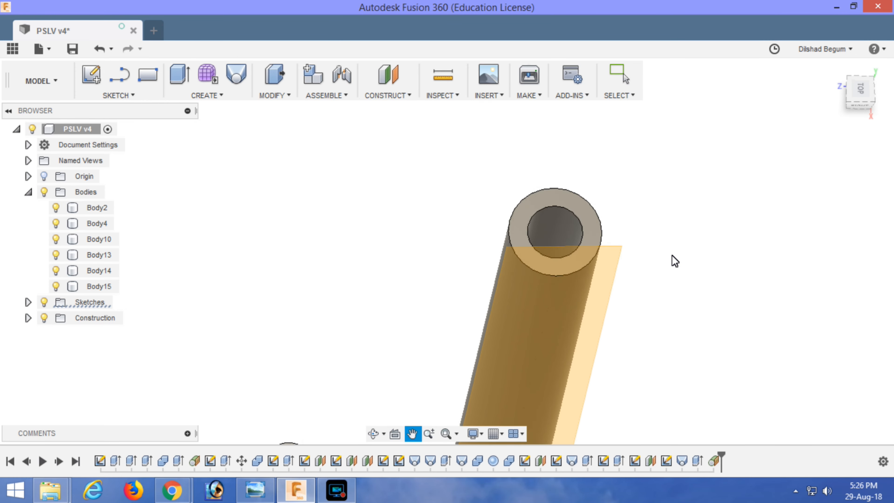
pyautogui.scroll(-5, 703, 280)
pyautogui.keyDown('shift'); pyautogui.moveTo(703, 287); pyautogui.dragTo(675, 238, button='middle'); pyautogui.keyUp('shift')
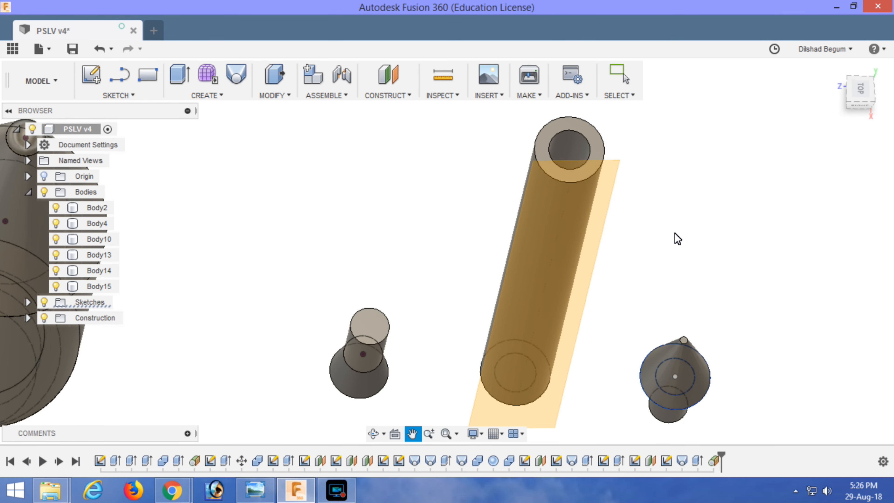
pyautogui.click(96, 84)
pyautogui.click(545, 243)
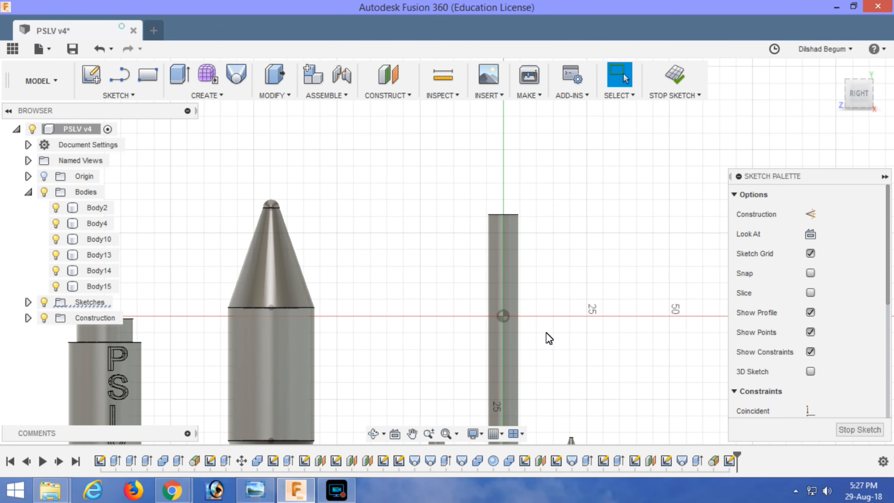
pyautogui.click(145, 100)
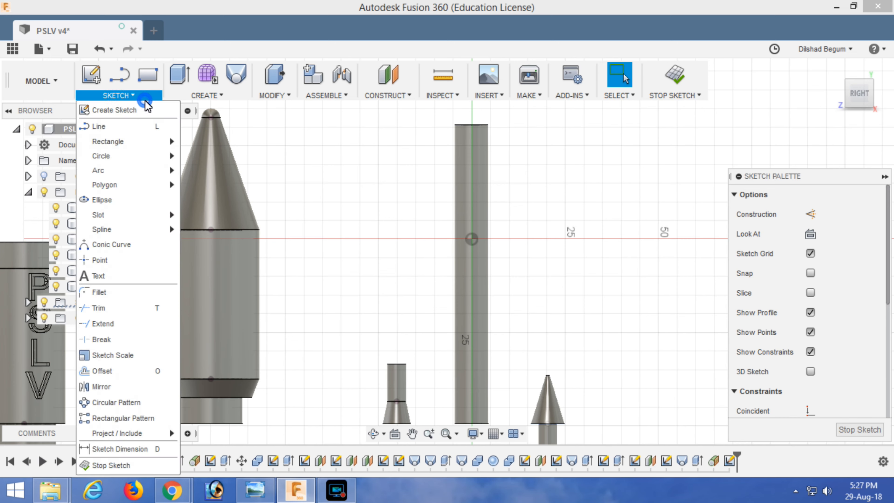
pyautogui.moveTo(123, 157)
pyautogui.click(227, 160)
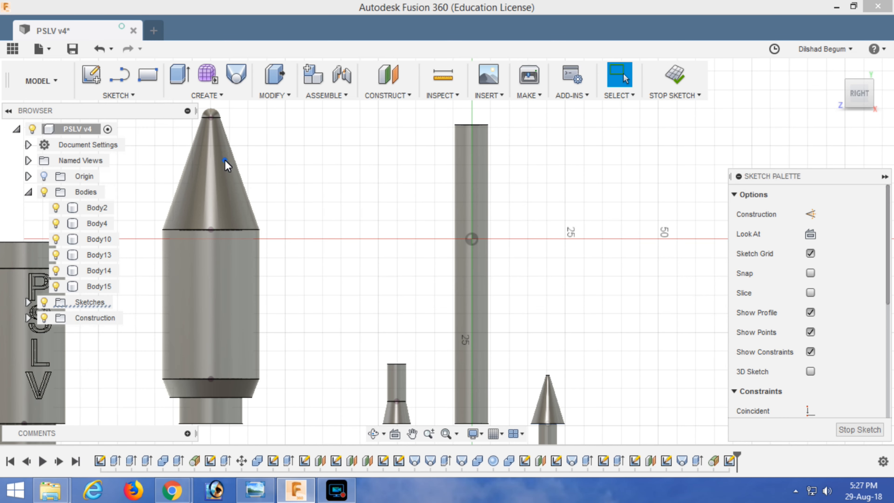
pyautogui.click(472, 240)
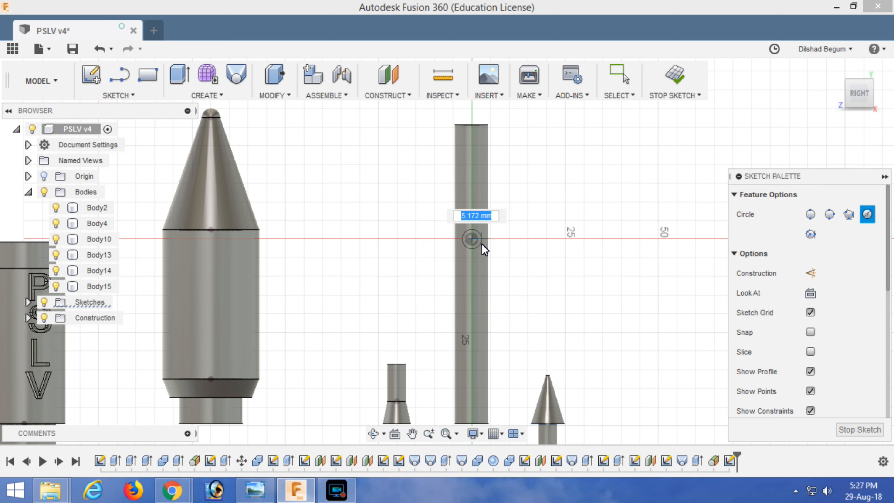
pyautogui.write('3')
pyautogui.press('Return')
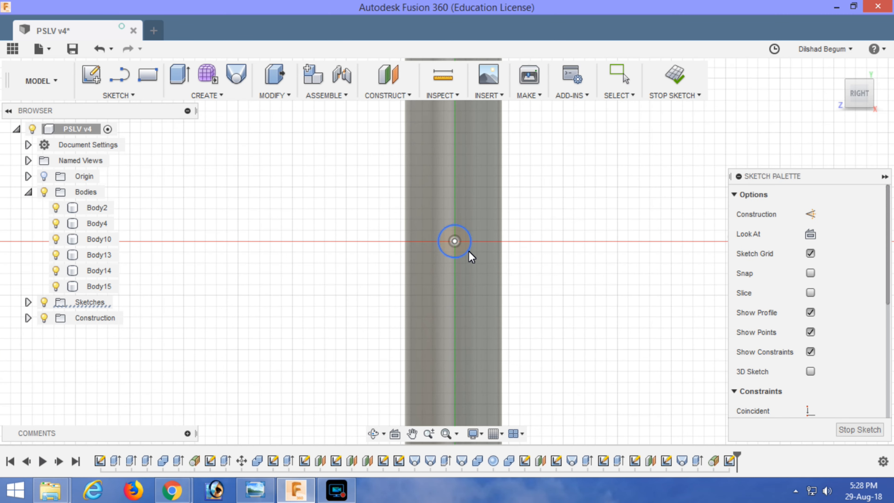
# Dimension the circle's diameter and set it to 4 mm.
pyautogui.click(468, 252)
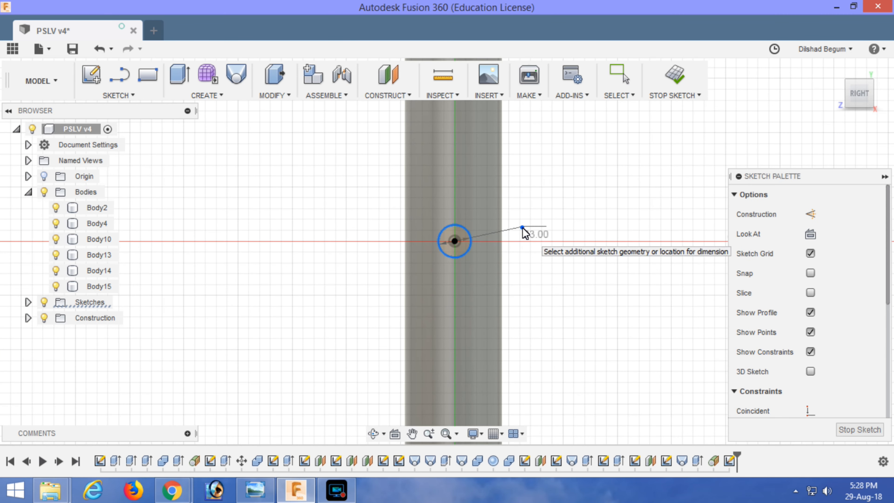
pyautogui.click(522, 228)
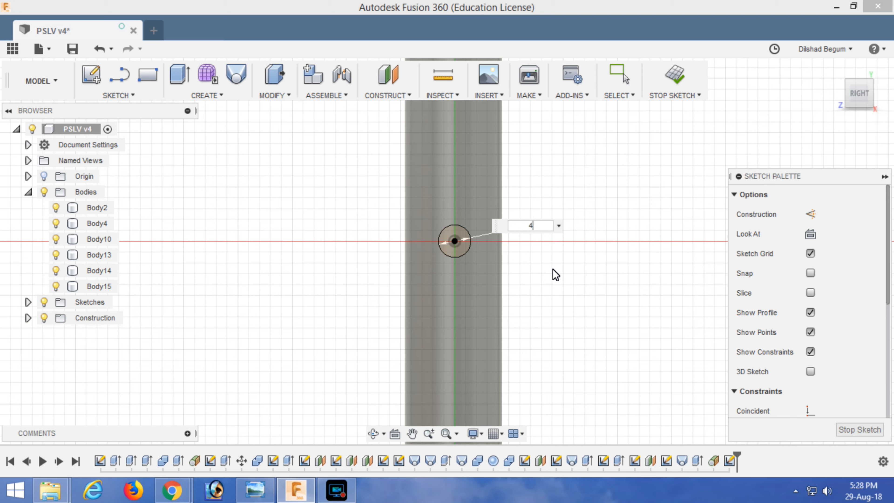
pyautogui.write('4')
pyautogui.press('Return')
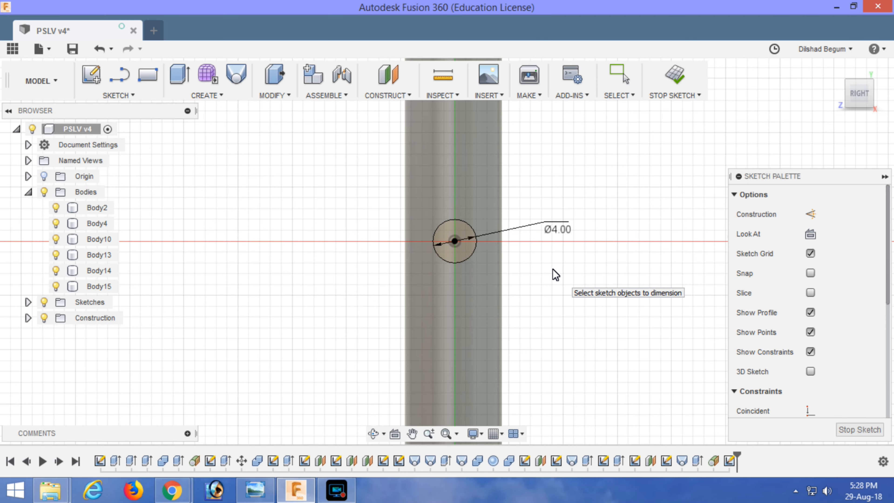
# Copy the circle's centre point, paste it and move the copy 15 mm up along the tube.
pyautogui.scroll(-5, 471, 252)
pyautogui.moveTo(530, 301)
pyautogui.mouseDown(button='middle')
pyautogui.moveTo(586, 312)
pyautogui.moveTo(578, 282)
pyautogui.mouseUp(button='middle')
pyautogui.scroll(-1, 585, 318)
pyautogui.moveTo(585, 317)
pyautogui.mouseDown(button='middle')
pyautogui.moveTo(555, 319)
pyautogui.moveTo(537, 303)
pyautogui.moveTo(557, 307)
pyautogui.moveTo(543, 312)
pyautogui.mouseUp(button='middle')
pyautogui.scroll(-1, 558, 320)
pyautogui.scroll(1, 536, 302)
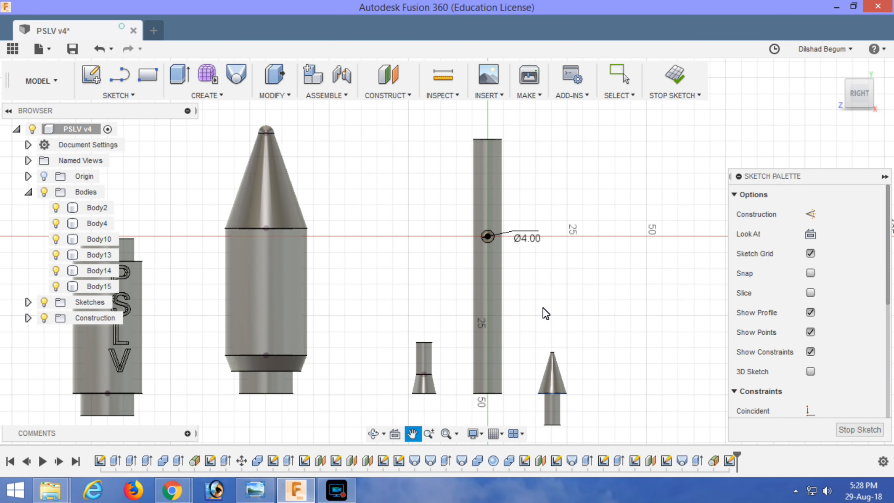
pyautogui.scroll(1, 544, 312)
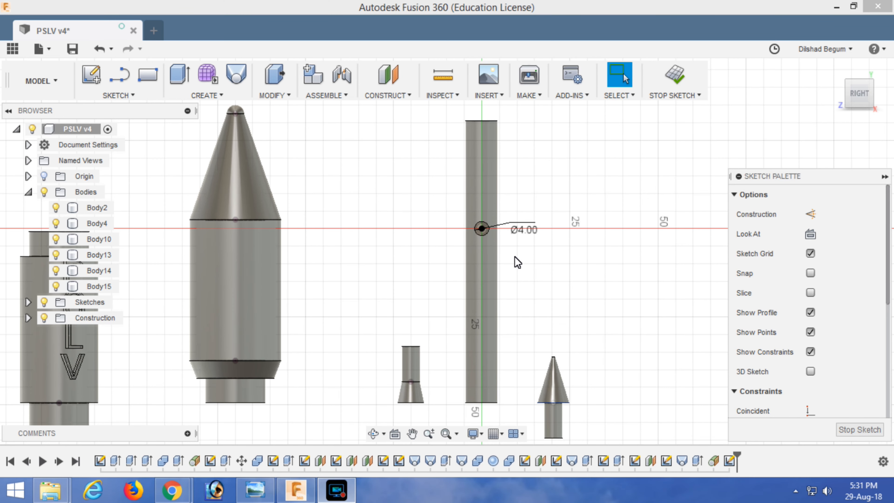
pyautogui.rightClick(488, 232)
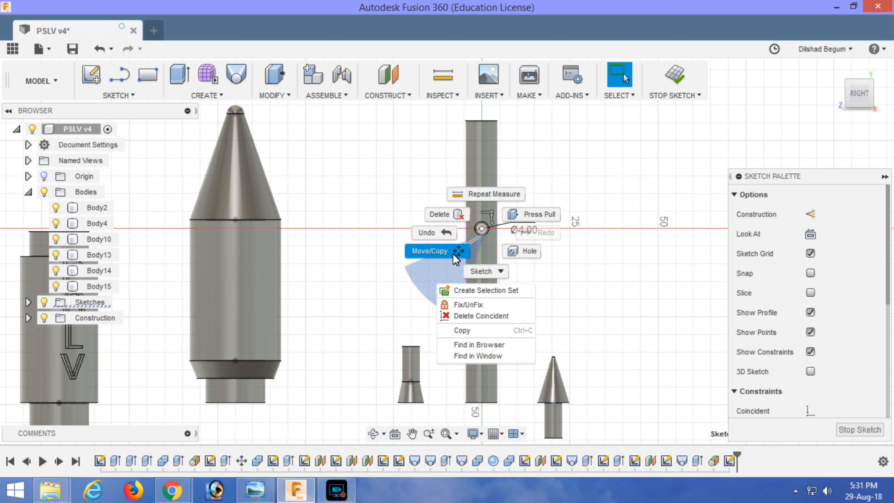
pyautogui.click(468, 331)
pyautogui.rightClick(578, 282)
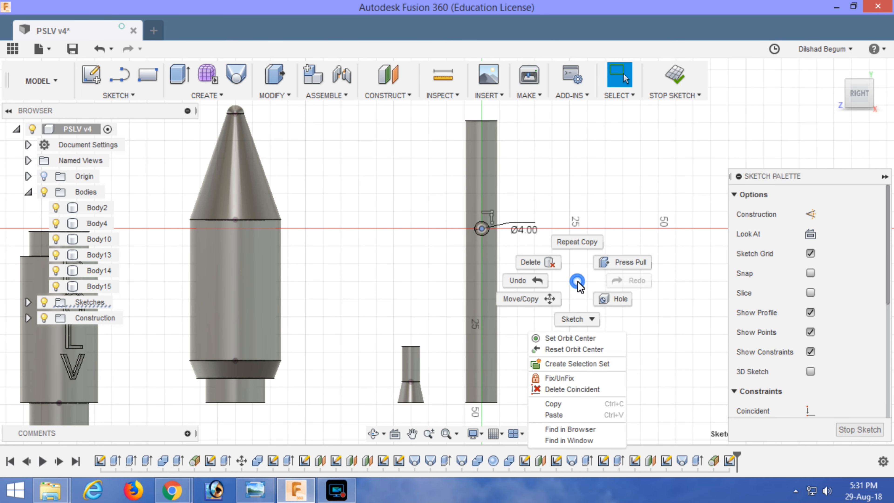
pyautogui.click(598, 415)
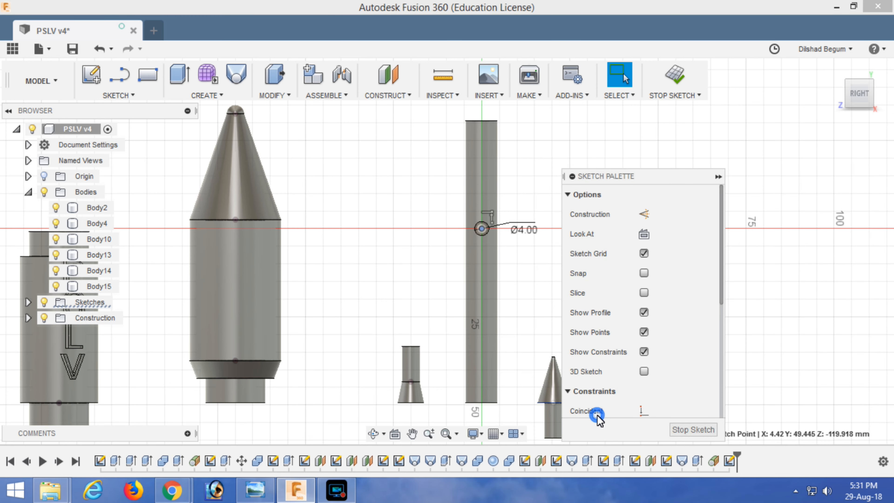
pyautogui.scroll(3, 513, 264)
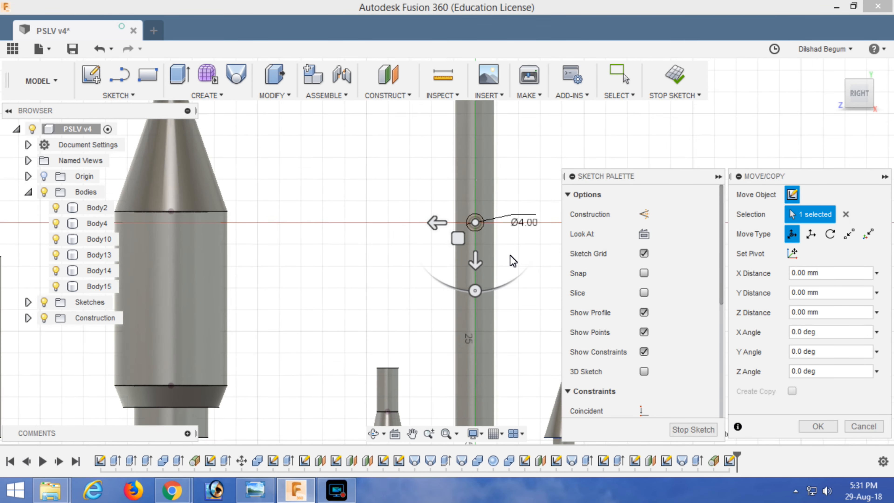
pyautogui.moveTo(458, 313)
pyautogui.mouseDown()
pyautogui.moveTo(467, 237)
pyautogui.moveTo(458, 230)
pyautogui.mouseUp()
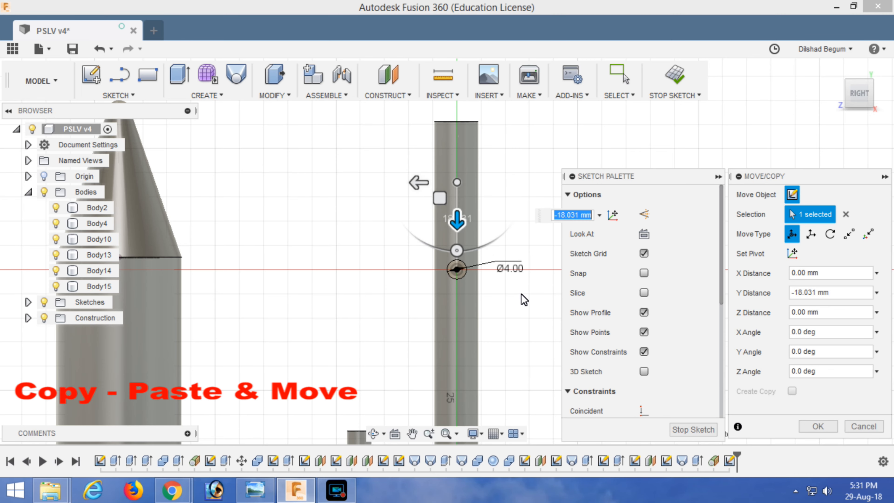
pyautogui.write('-1')
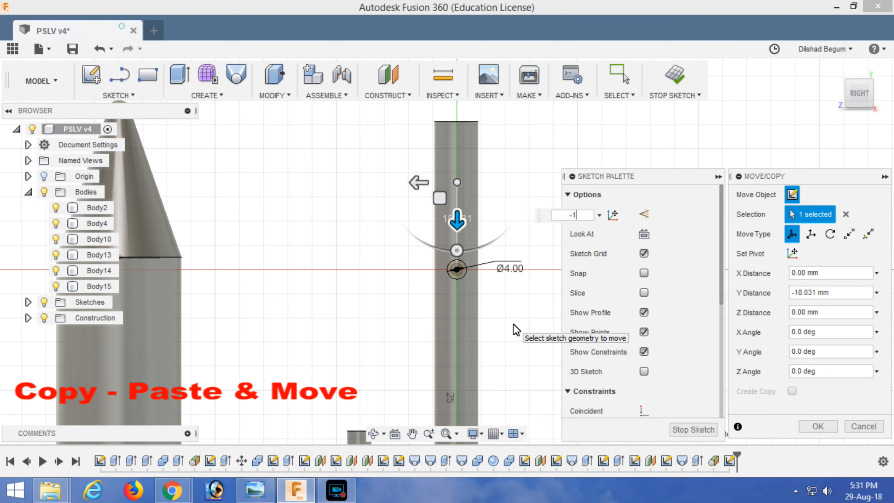
pyautogui.write('0')
pyautogui.press('Return')
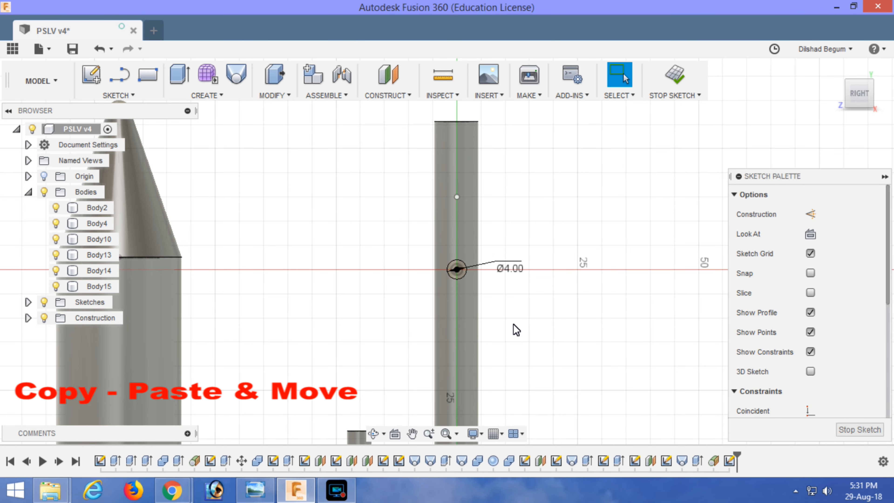
# Paste a copy of the 4 mm circle and move it 15 mm up the tube from the original.
pyautogui.scroll(4, 455, 274)
pyautogui.click(464, 276)
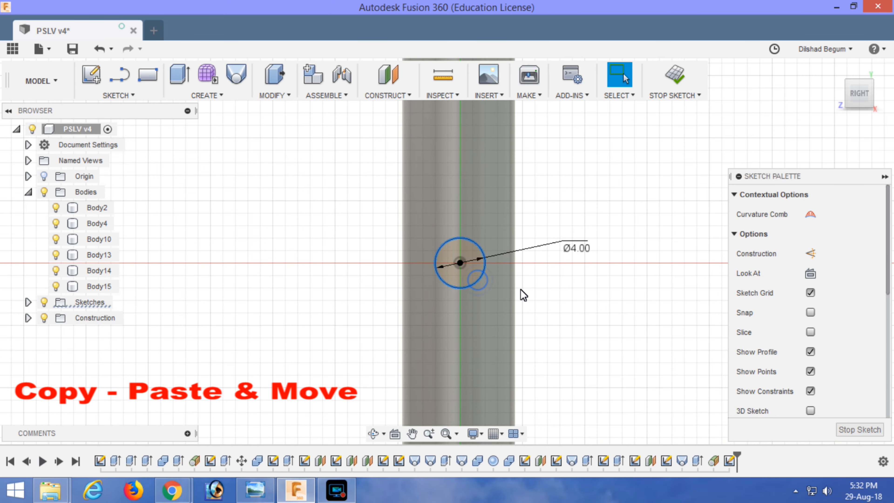
pyautogui.press('m')
pyautogui.moveTo(460, 304); pyautogui.dragTo(470, 253)
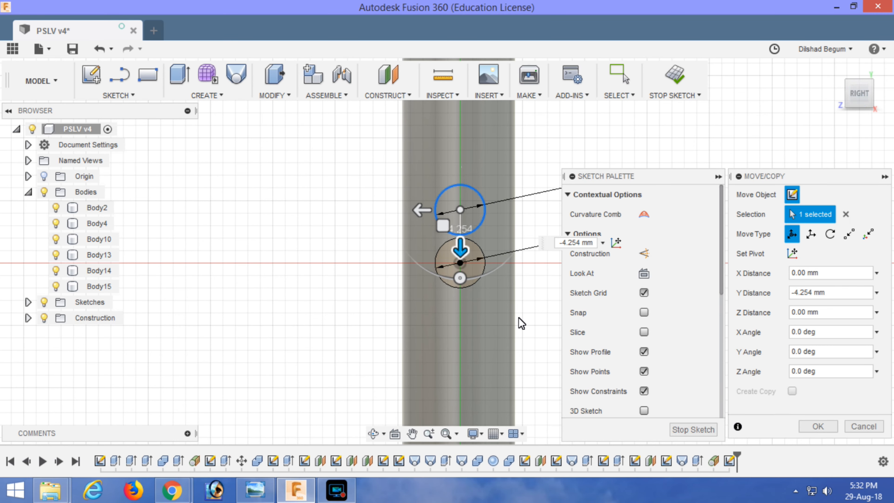
pyautogui.click(576, 242)
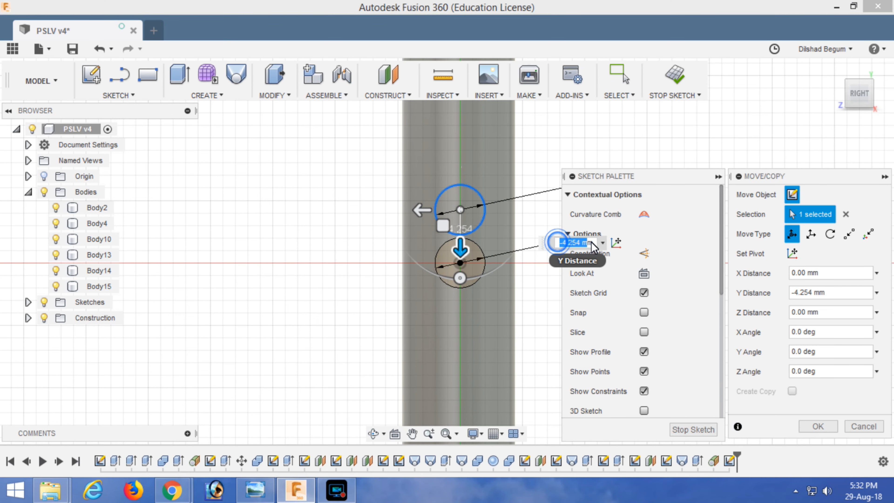
pyautogui.write('-10')
pyautogui.press('Return')
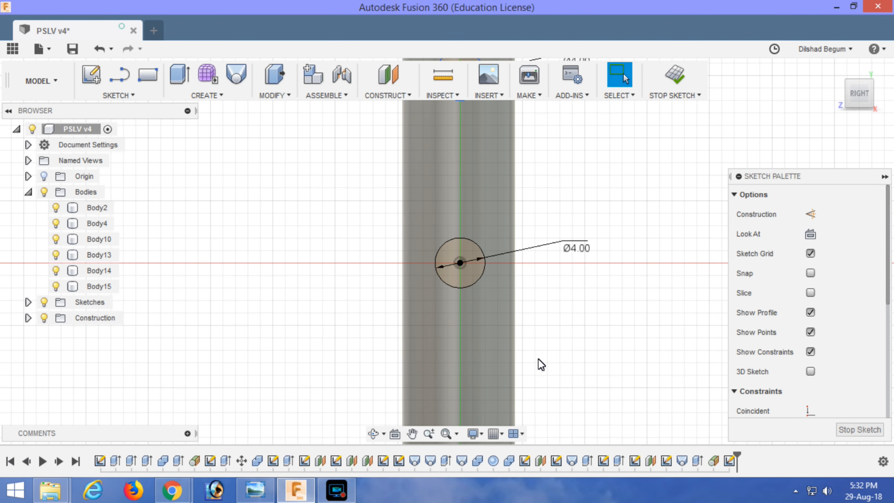
# Paste another copy of the 4 mm circle and move it 15 mm down the tube.
pyautogui.scroll(-5, 538, 358)
pyautogui.moveTo(555, 268); pyautogui.dragTo(554, 300)
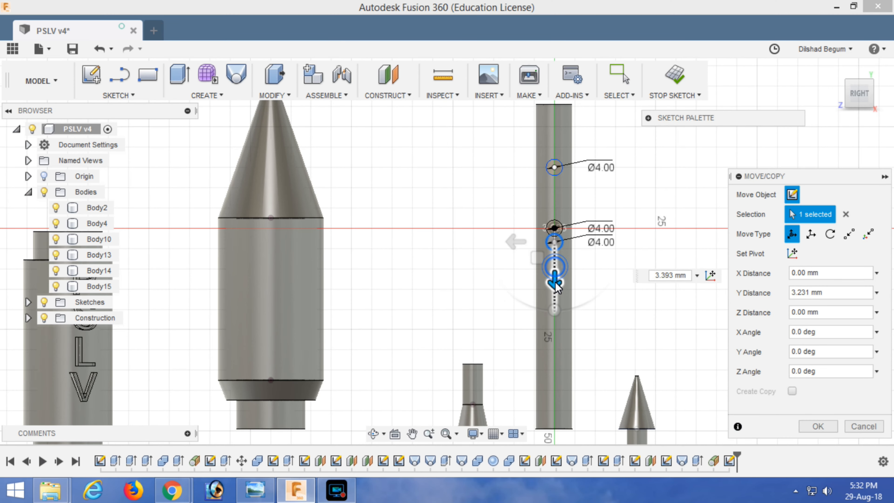
pyautogui.write('15')
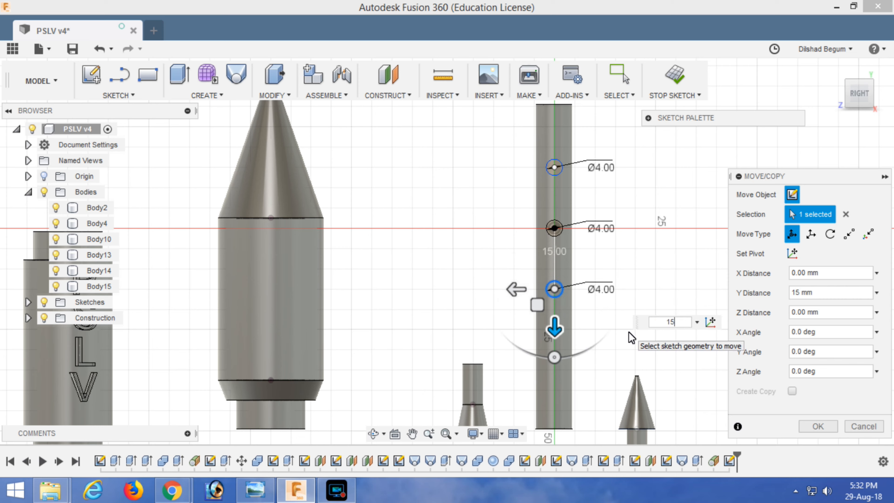
pyautogui.press('Return')
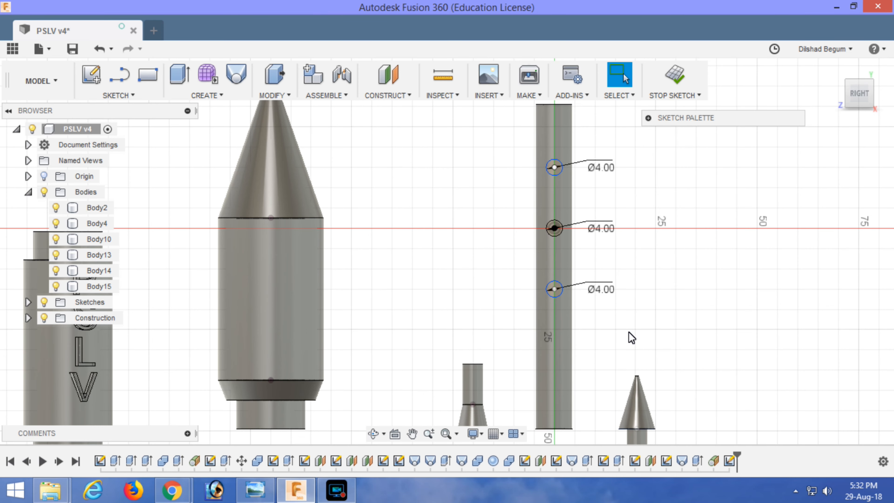
# Paste a further copy of the 4 mm circle and move it 30 mm down the tube.
pyautogui.press('m')
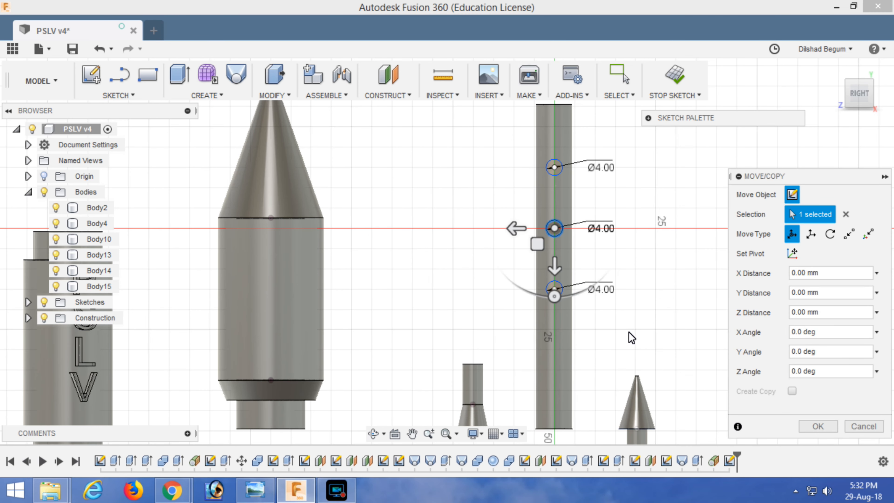
pyautogui.click(555, 266)
pyautogui.write('3')
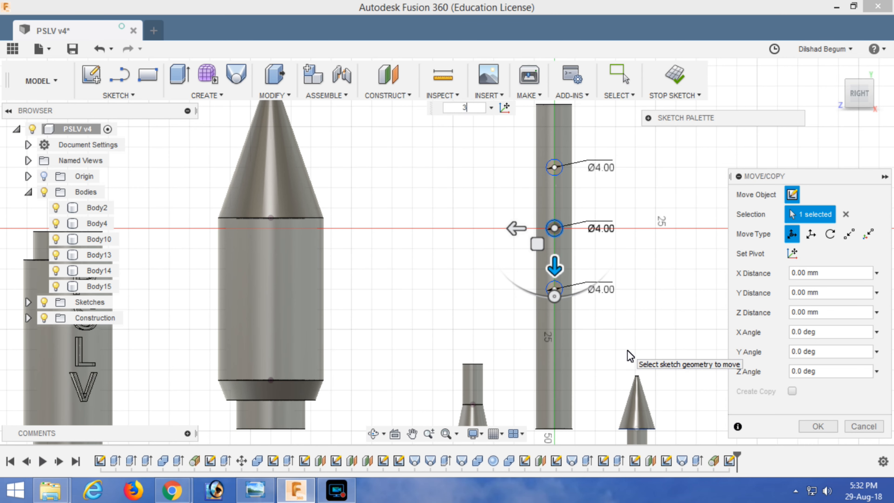
pyautogui.write('0')
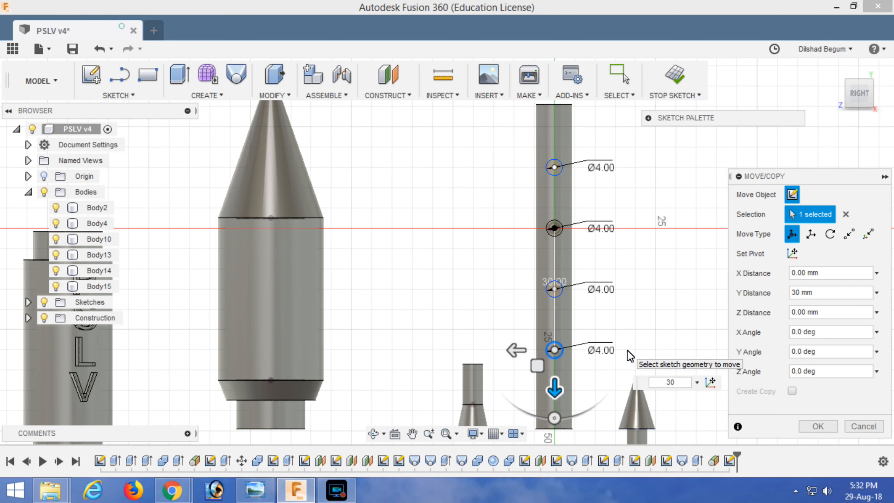
pyautogui.press('Return')
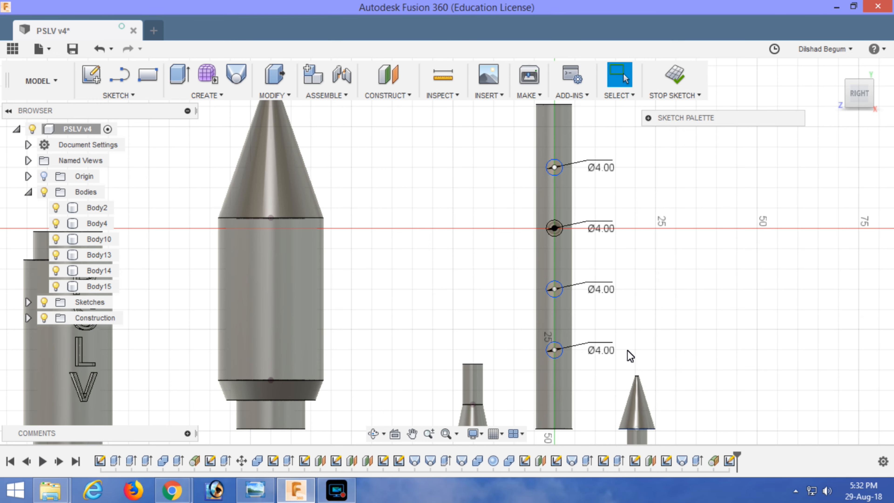
# Extrude the four 4 mm circles on the long hollow tube 5 mm outward from the tube.
pyautogui.click(180, 74)
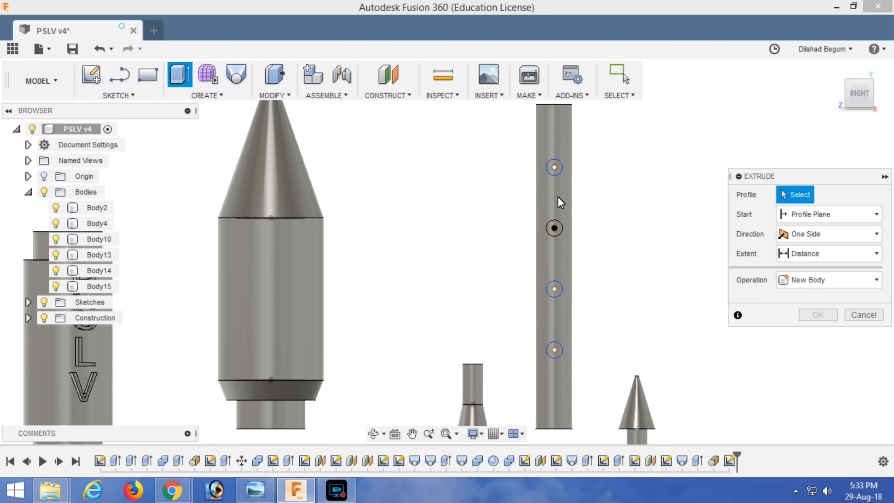
pyautogui.scroll(2, 558, 197)
pyautogui.click(559, 165)
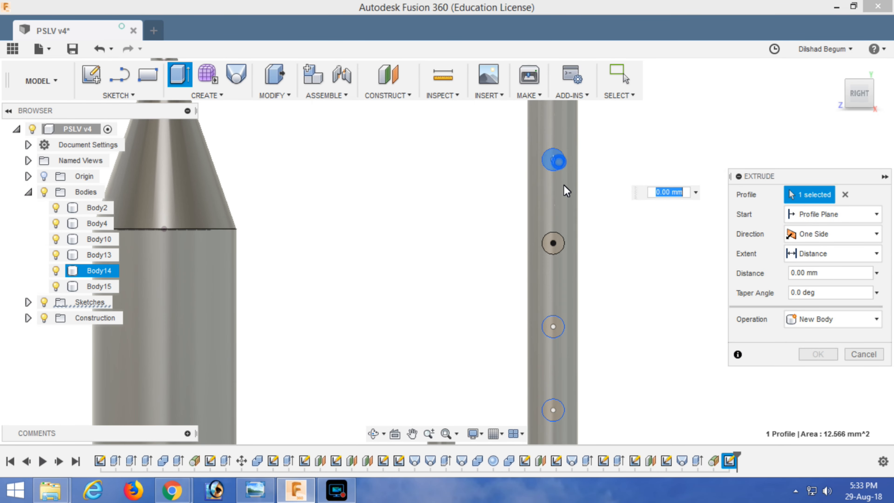
pyautogui.click(559, 242)
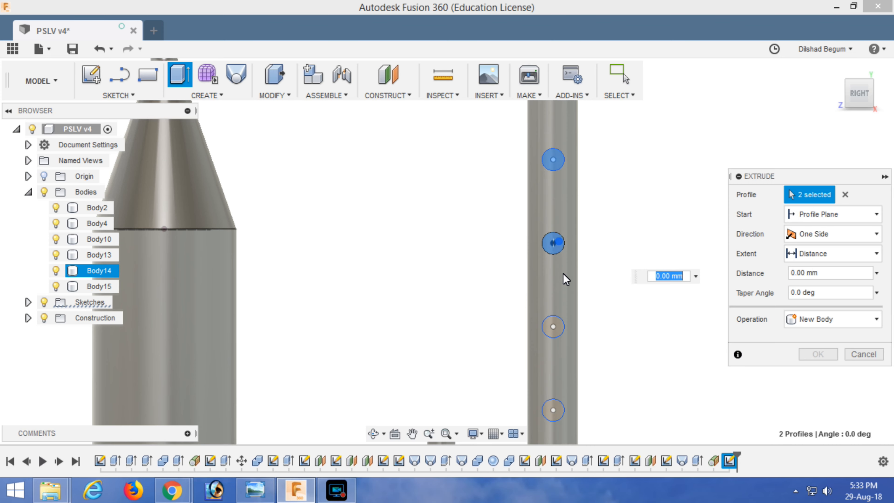
pyautogui.click(561, 326)
pyautogui.click(560, 413)
pyautogui.keyDown('shift'); pyautogui.moveTo(482, 287); pyautogui.dragTo(601, 291, button='middle'); pyautogui.keyUp('shift')
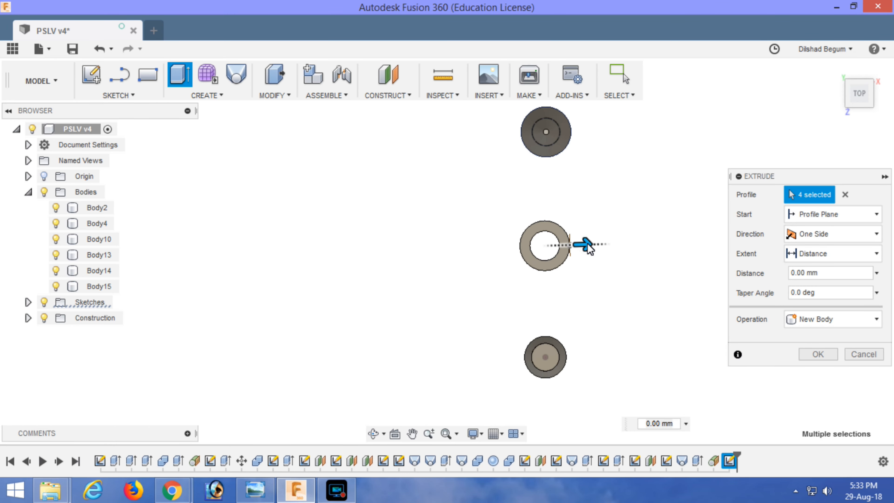
pyautogui.moveTo(586, 252); pyautogui.dragTo(608, 252)
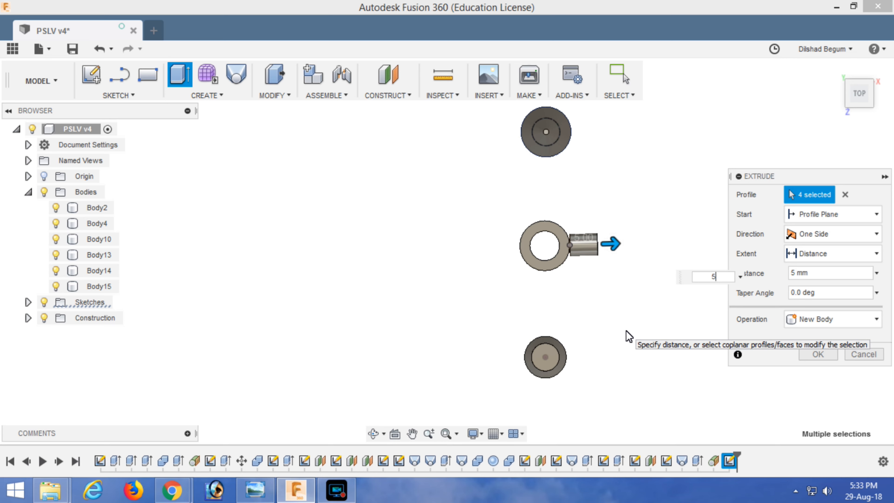
# Make the extrusion two-sided and extend its second side about 1.55 mm inward into the tube wall.
pyautogui.scroll(5, 584, 271)
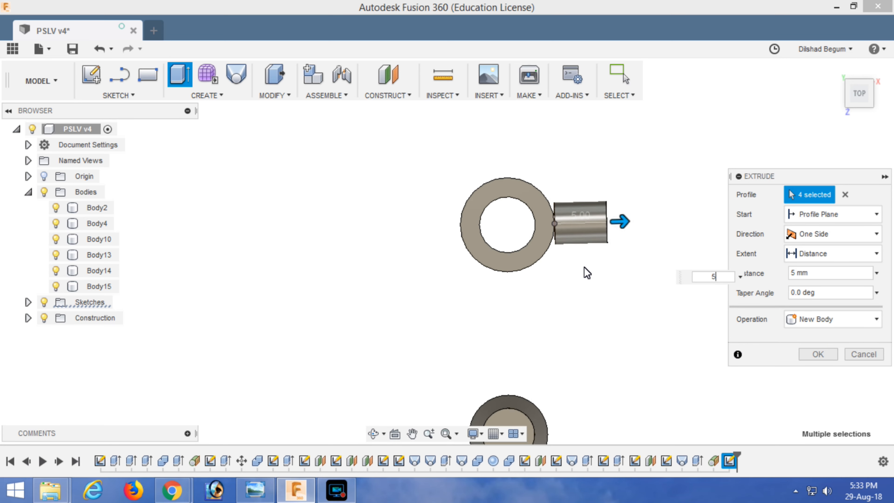
pyautogui.moveTo(584, 272); pyautogui.dragTo(506, 349, button='middle')
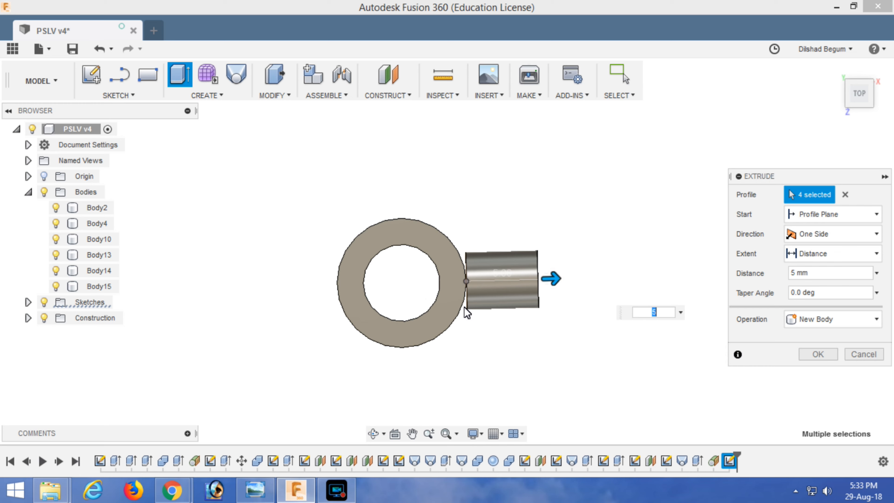
pyautogui.click(857, 235)
pyautogui.click(826, 270)
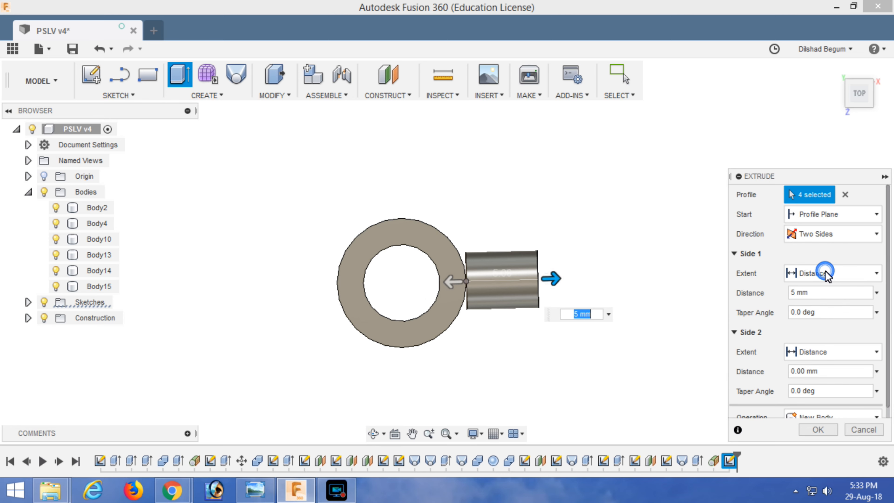
pyautogui.click(451, 286)
pyautogui.moveTo(452, 288); pyautogui.dragTo(431, 288)
# Set the extrusion's operation to Join and complete the four pegs on the tube.
pyautogui.click(847, 389)
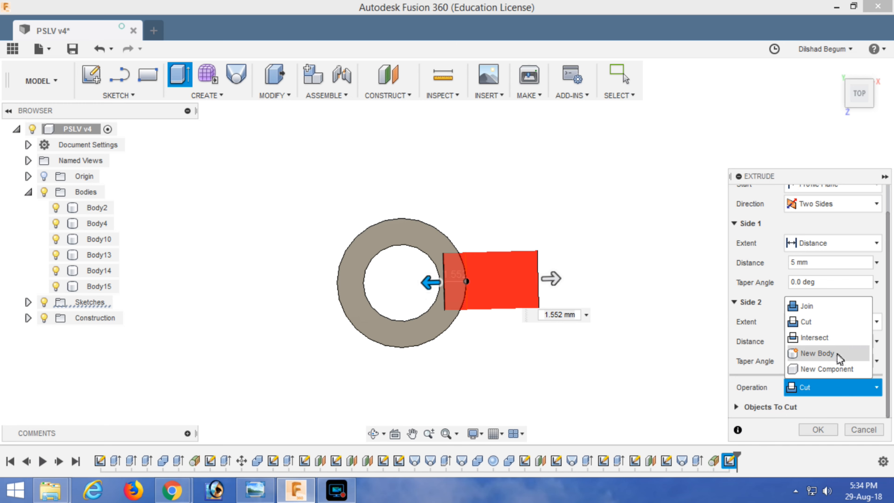
pyautogui.click(854, 355)
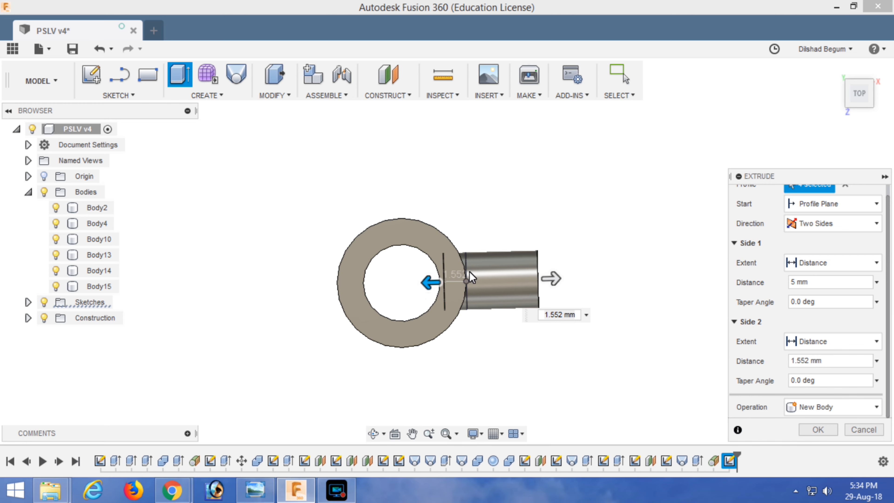
pyautogui.click(850, 408)
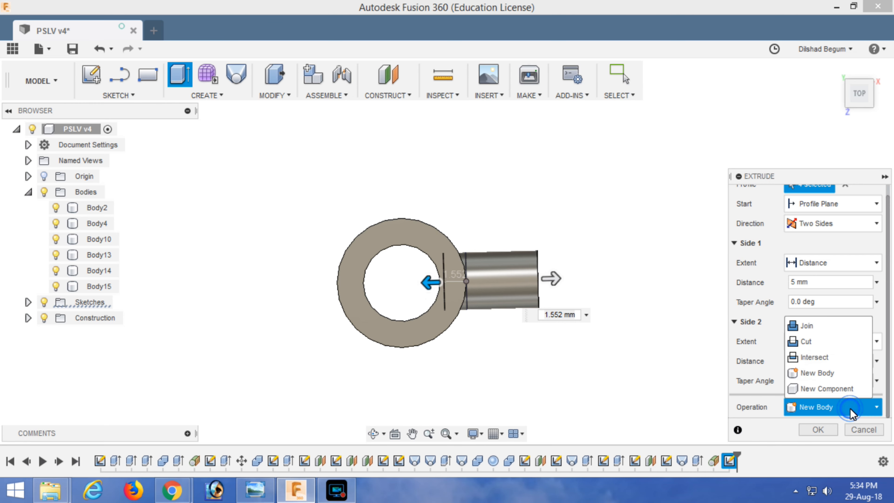
pyautogui.click(846, 325)
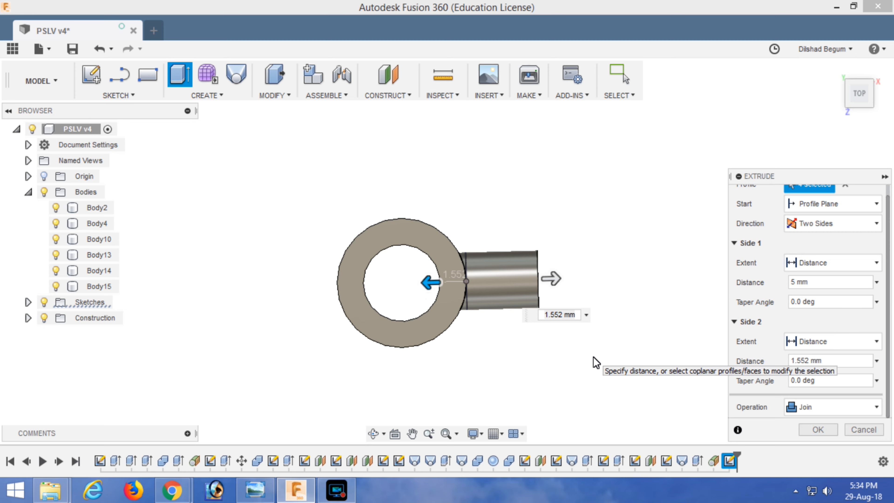
pyautogui.keyDown('shift'); pyautogui.moveTo(571, 362); pyautogui.dragTo(569, 334, button='middle'); pyautogui.keyUp('shift')
pyautogui.scroll(-5, 633, 299)
pyautogui.keyDown('shift'); pyautogui.moveTo(636, 353); pyautogui.dragTo(607, 350, button='middle'); pyautogui.keyUp('shift')
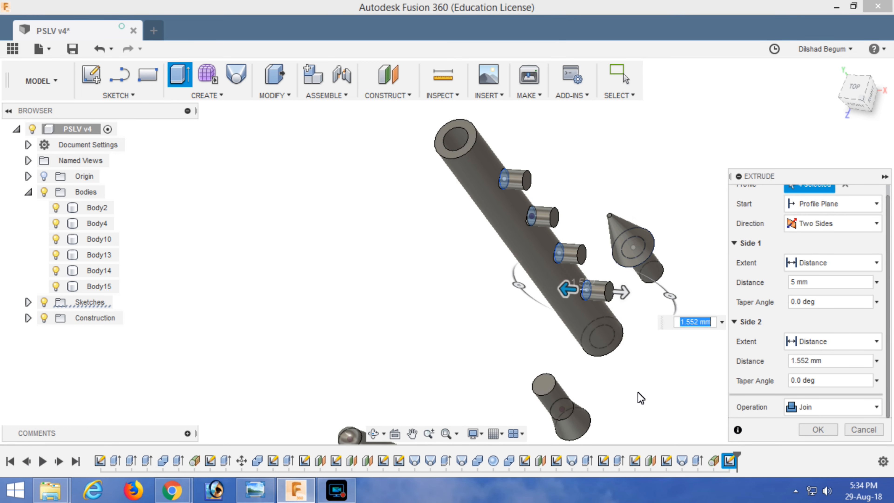
pyautogui.click(824, 429)
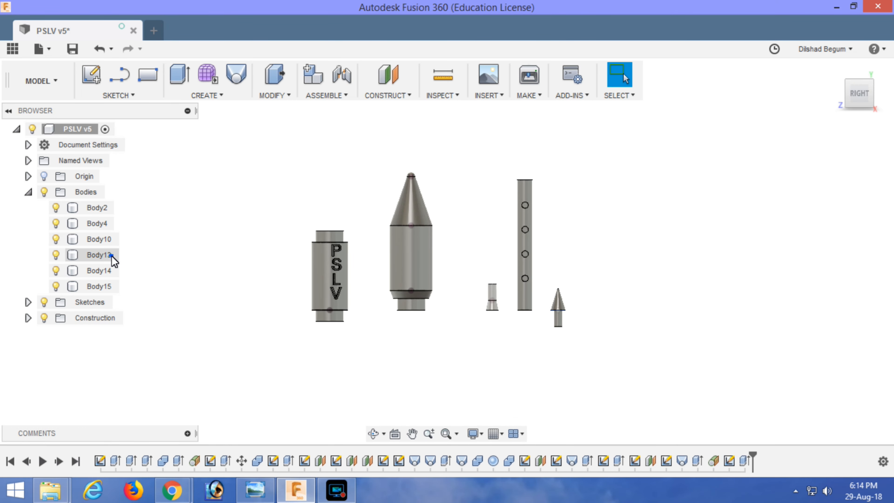
# Copy and paste the flared piece, pegged tube and small cone bodies, moving the copies about -115.89 mm along Z.
pyautogui.click(111, 256)
pyautogui.keyDown('ctrl'); pyautogui.click(112, 267); pyautogui.keyUp('ctrl')
pyautogui.keyDown('ctrl'); pyautogui.click(110, 287); pyautogui.keyUp('ctrl')
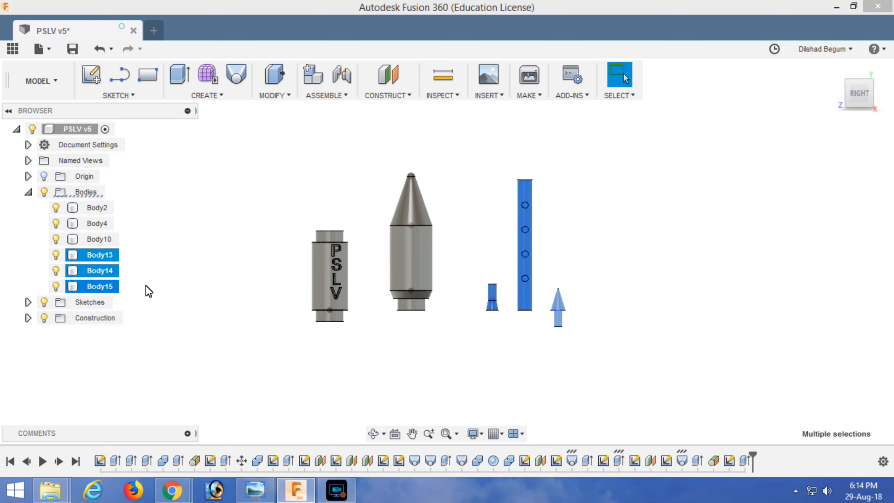
pyautogui.rightClick(177, 279)
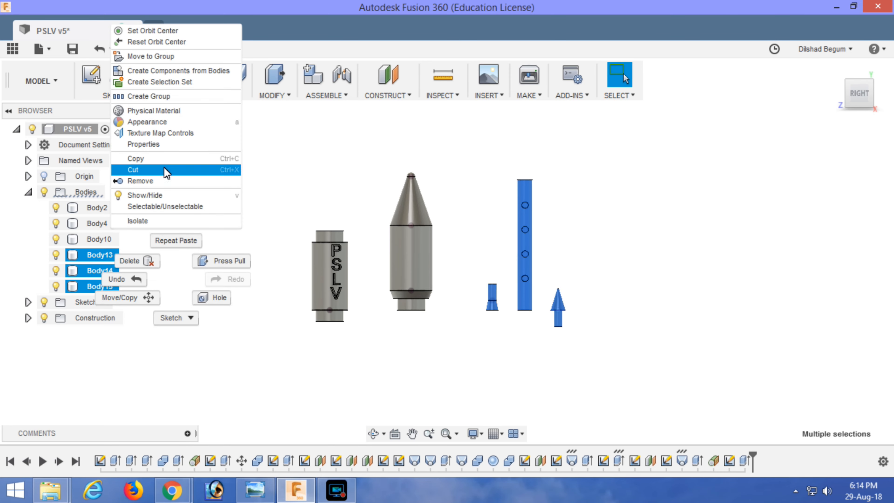
pyautogui.click(159, 160)
pyautogui.rightClick(187, 212)
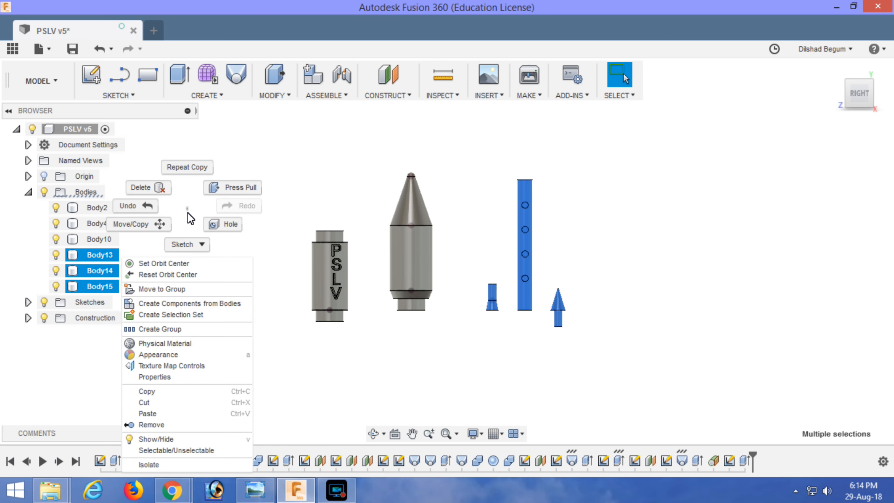
pyautogui.click(212, 414)
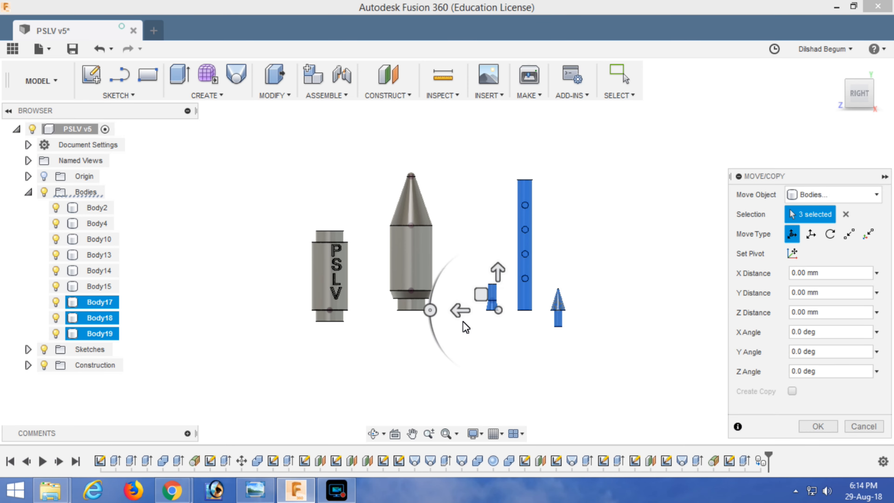
pyautogui.moveTo(460, 310); pyautogui.dragTo(651, 308)
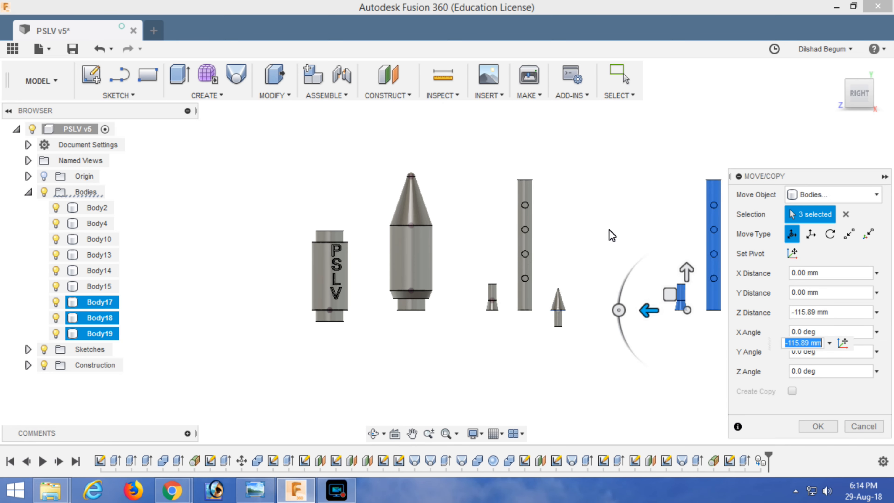
pyautogui.click(818, 427)
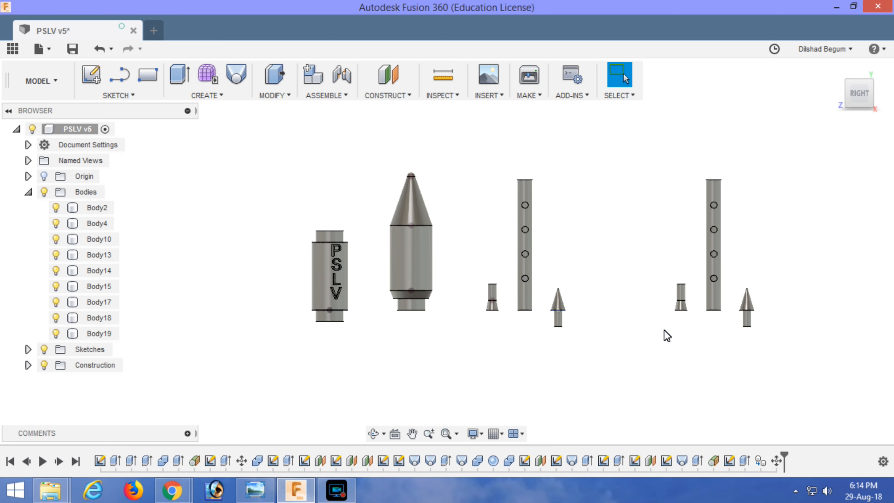
# Scale the three copied bodies uniformly by a factor of 0.80.
pyautogui.click(220, 96)
pyautogui.click(272, 95)
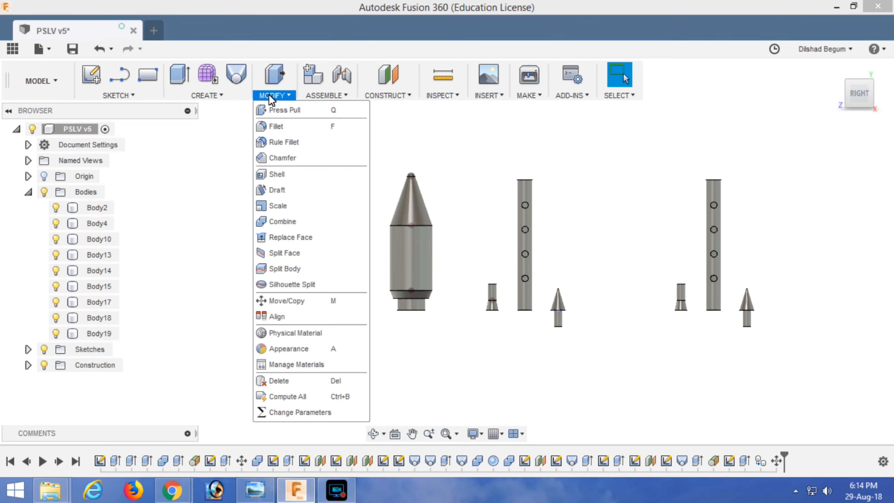
pyautogui.click(303, 205)
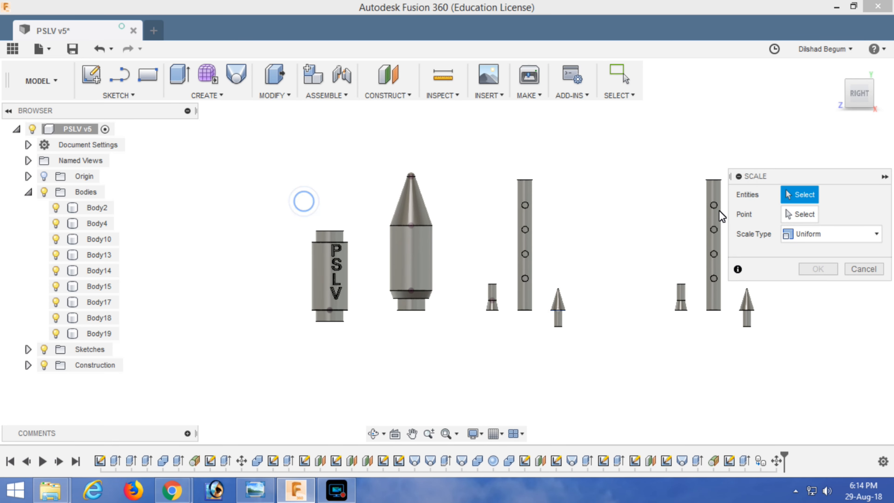
pyautogui.moveTo(661, 172); pyautogui.dragTo(463, 152, button='middle')
pyautogui.moveTo(463, 148); pyautogui.dragTo(609, 360)
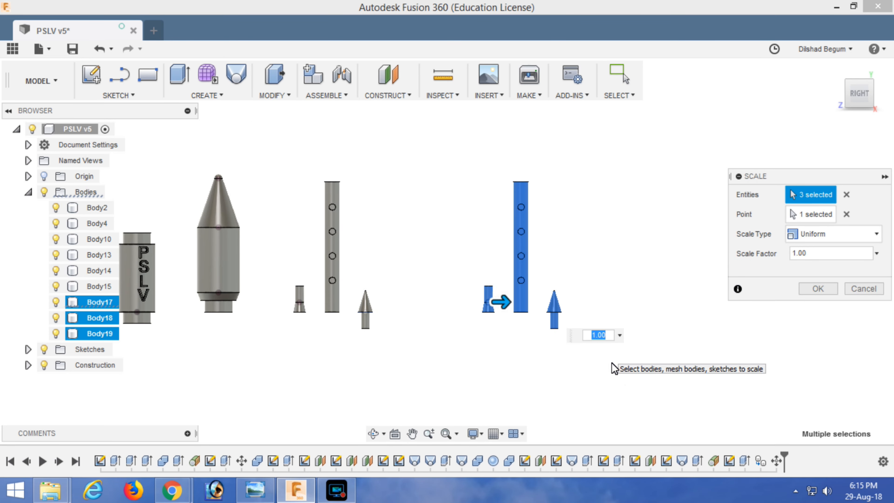
pyautogui.write('0.80')
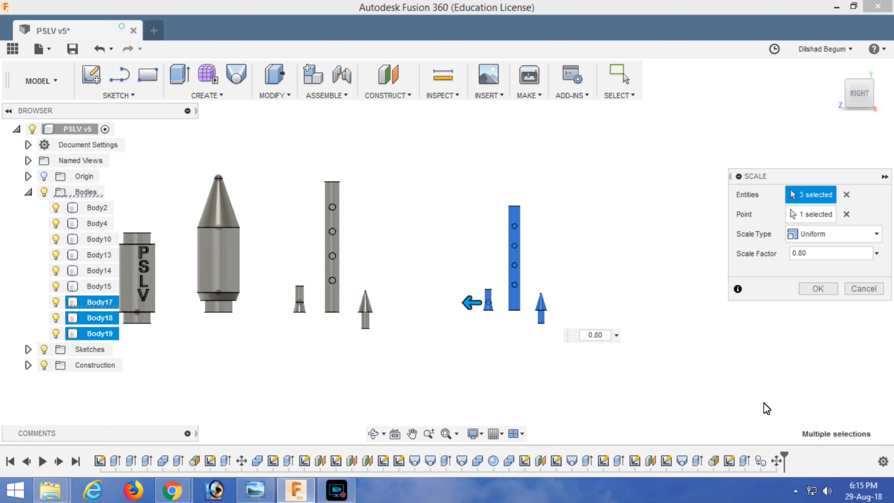
pyautogui.click(819, 289)
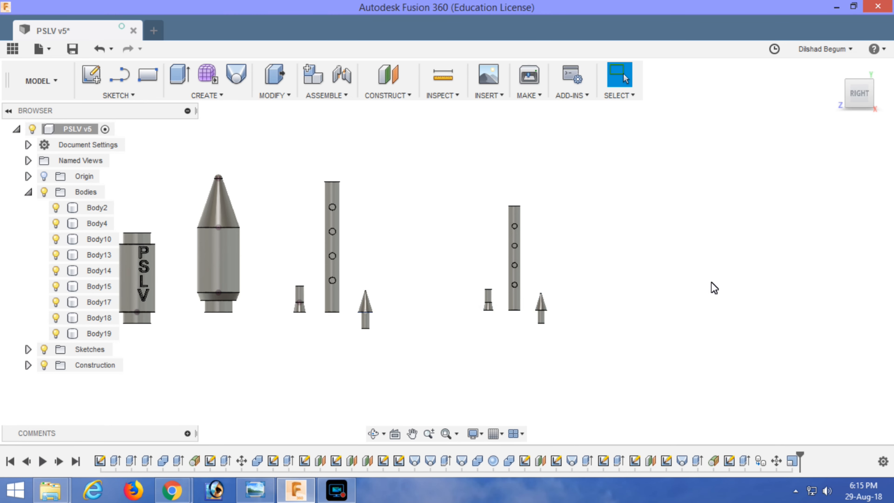
# Measure the end-to-end length of the original pegged tube and of its scaled copy.
pyautogui.click(443, 75)
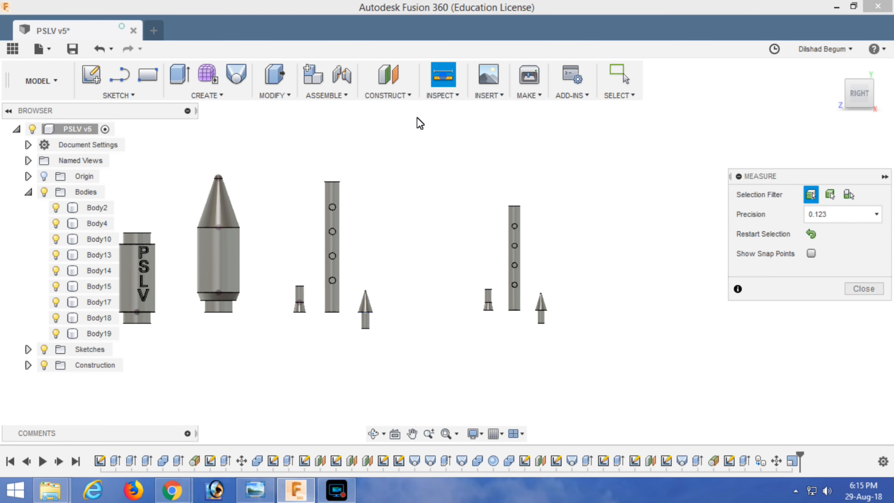
pyautogui.click(332, 182)
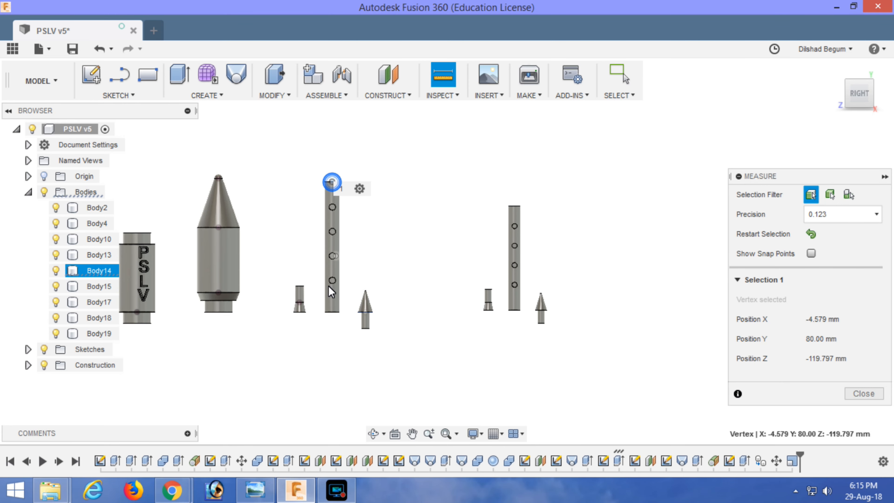
pyautogui.click(331, 314)
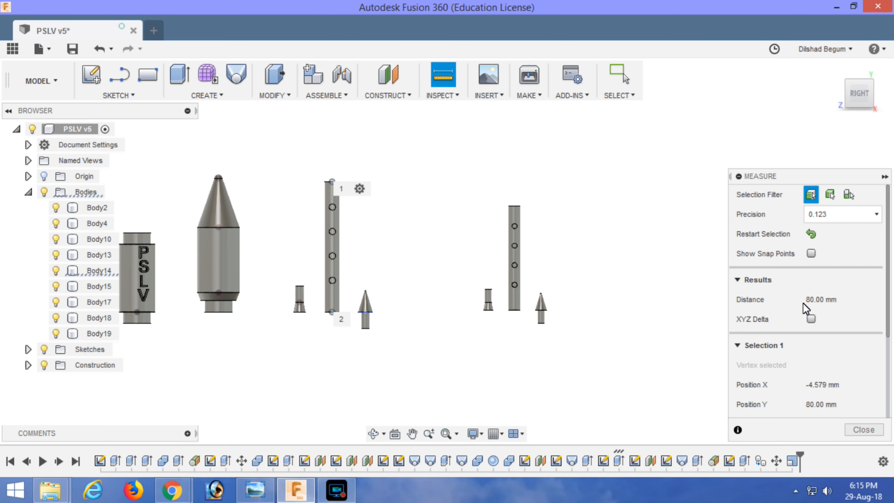
pyautogui.click(576, 370)
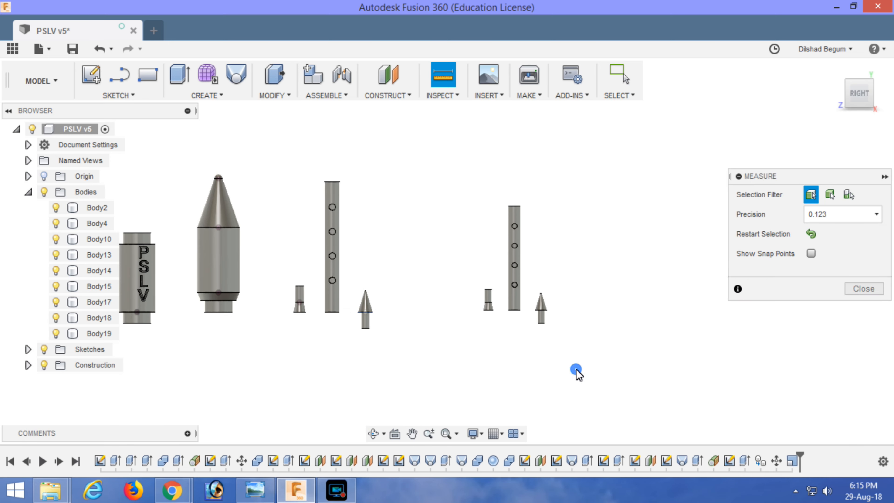
pyautogui.click(515, 206)
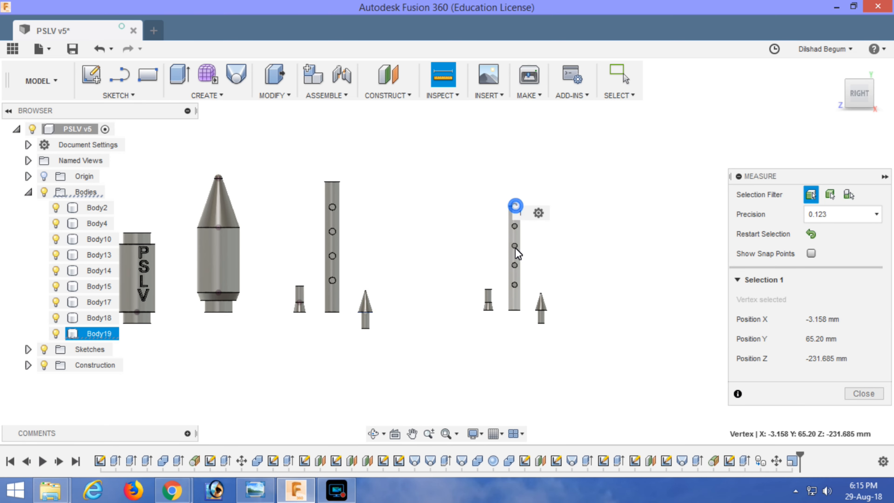
pyautogui.click(515, 309)
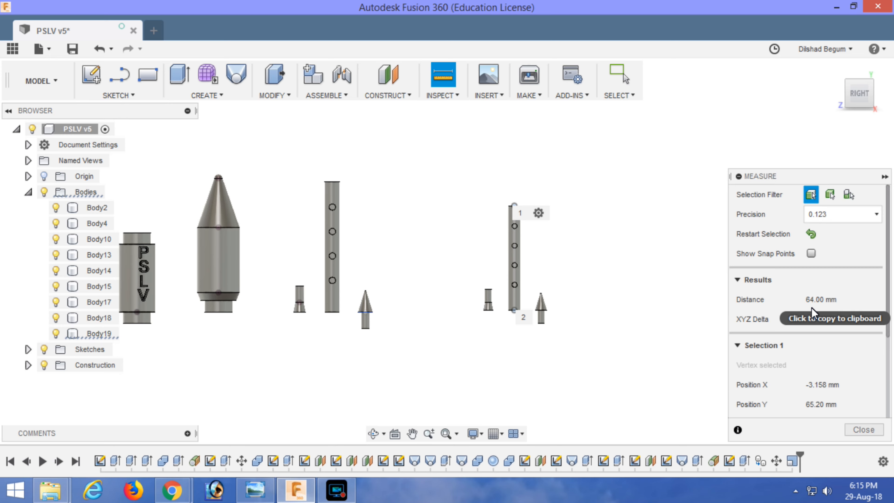
pyautogui.click(639, 352)
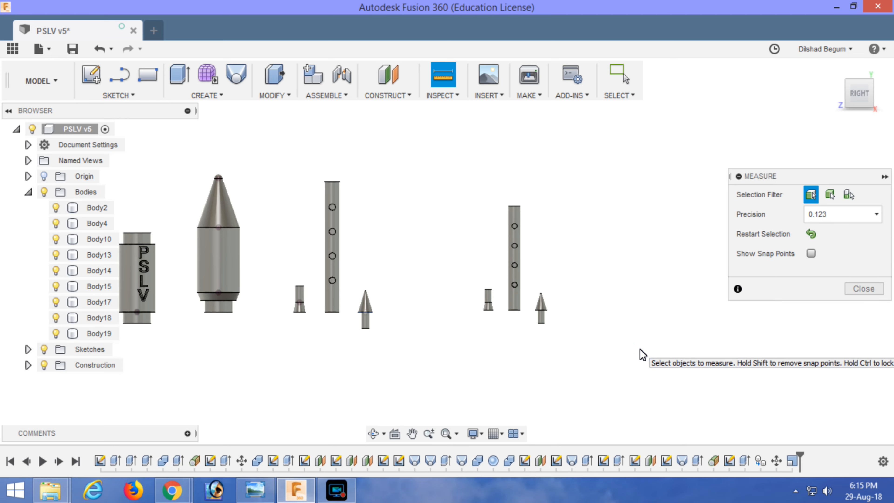